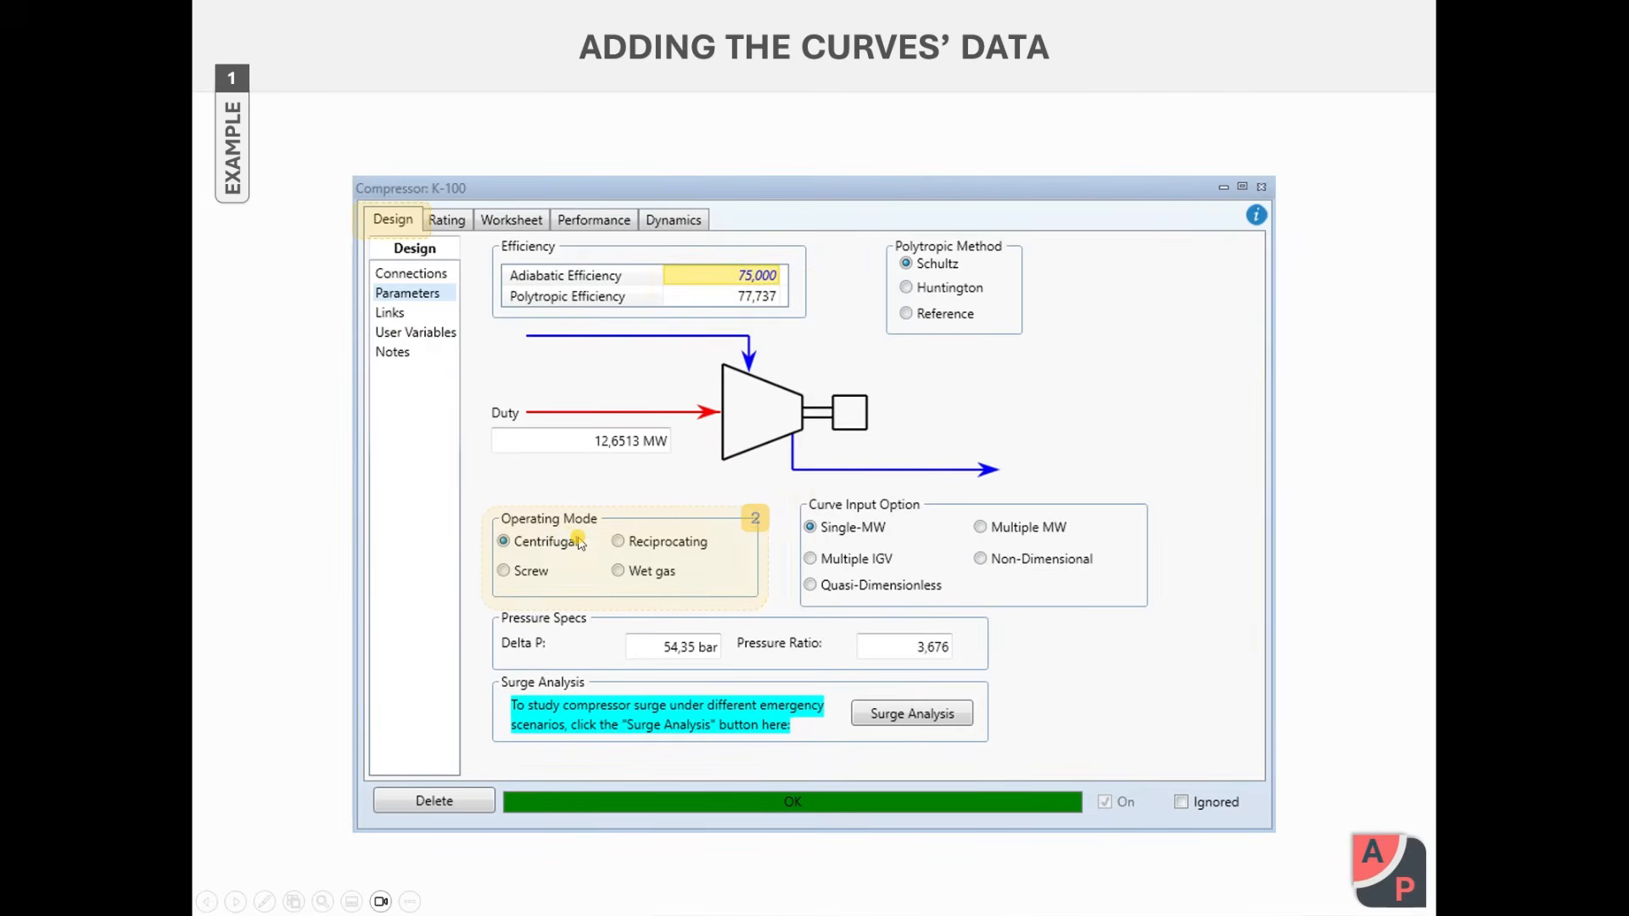
left_click(866, 530)
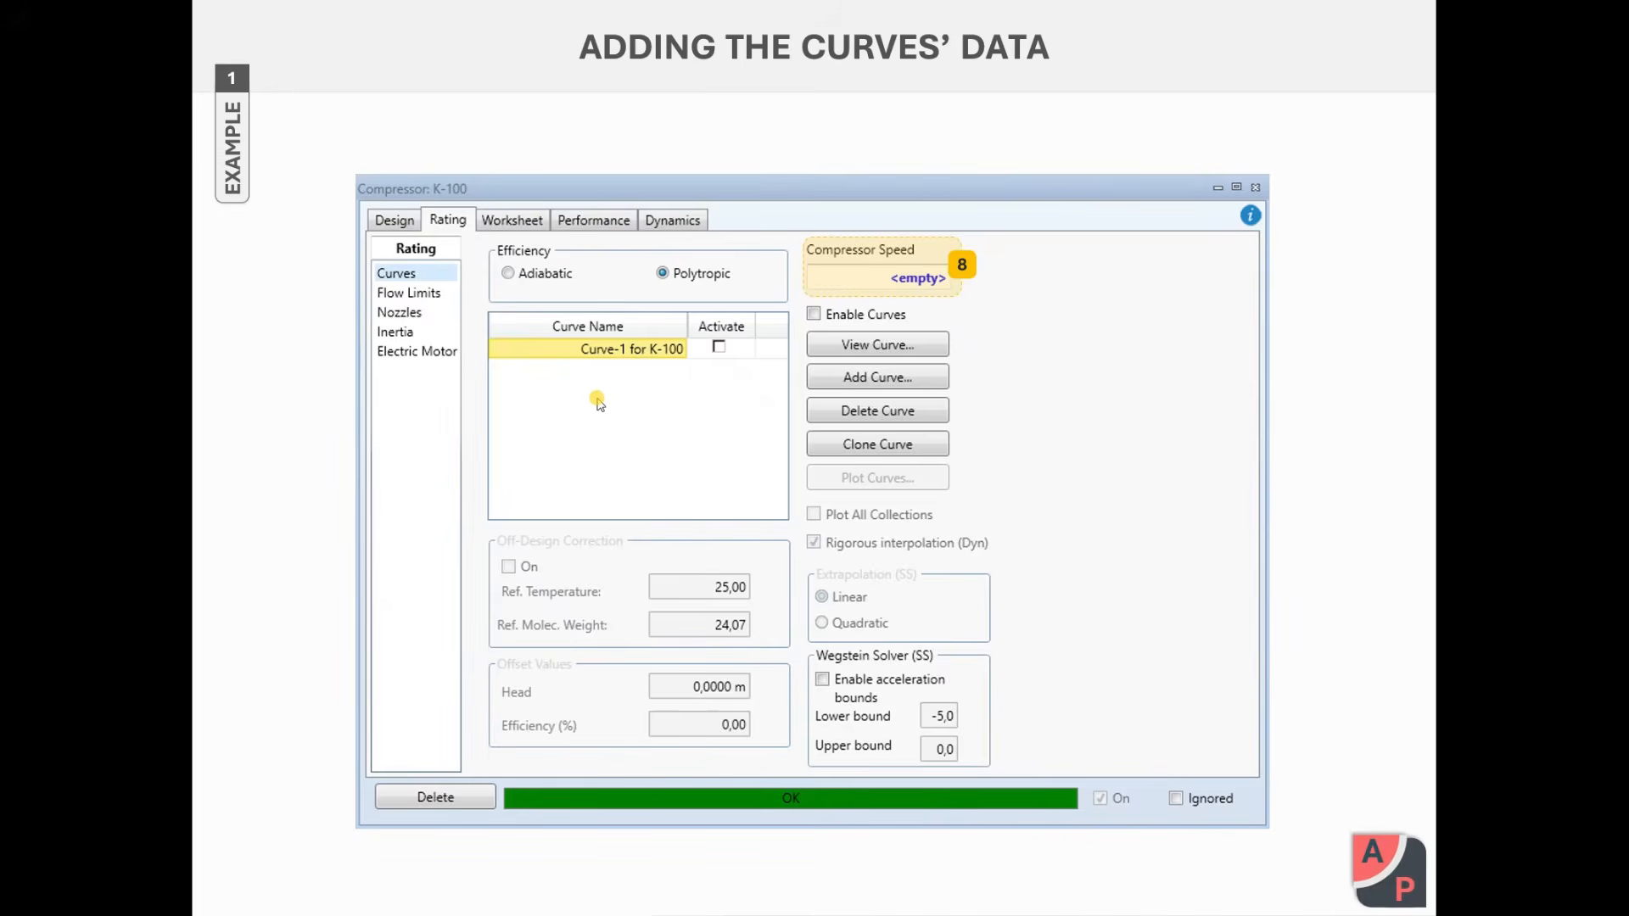
Switch to Aspen HYSYS, open compressor K-100 and clear the adiabatic efficiency in its design parameters.
key("alt+Tab")
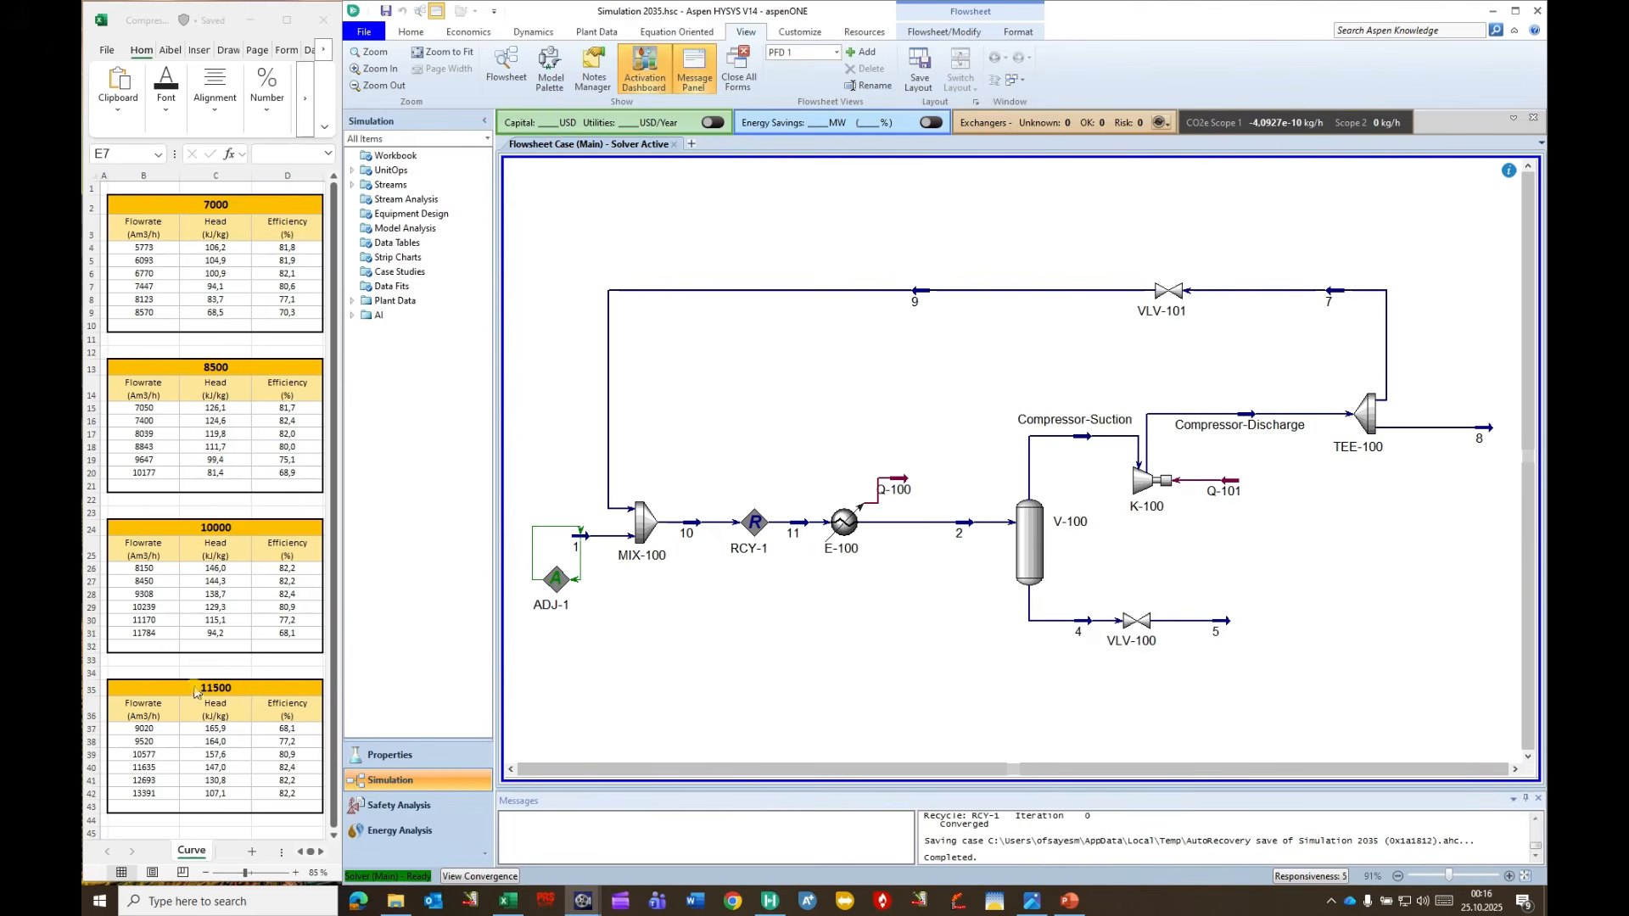
double_click(1147, 486)
left_click_drag(909, 263, 906, 291)
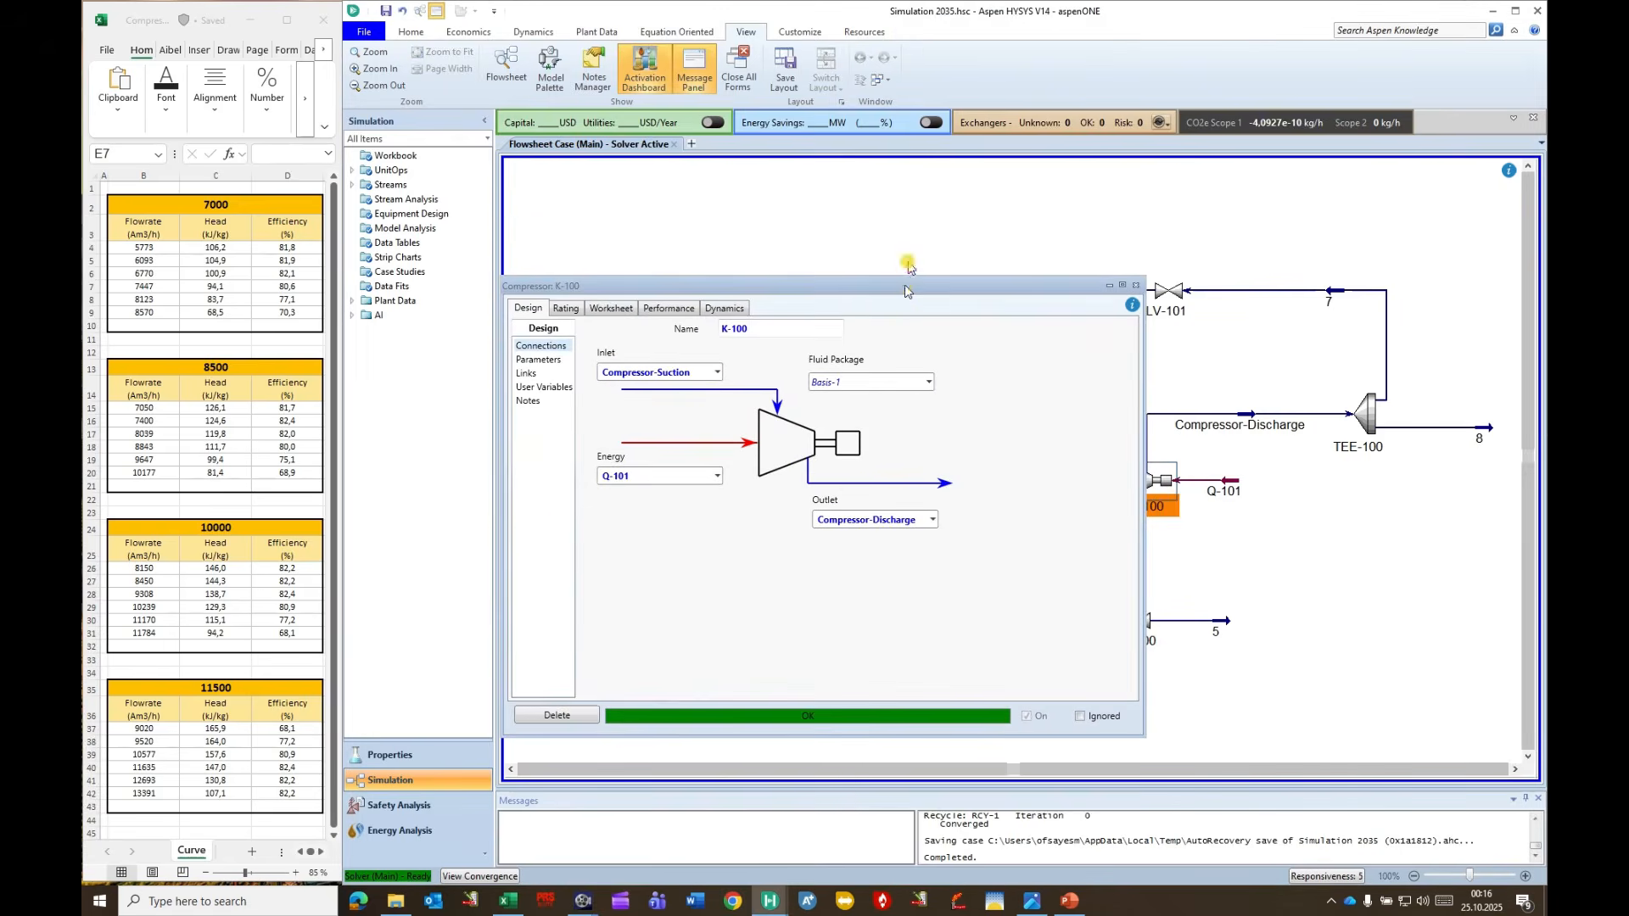
left_click(538, 359)
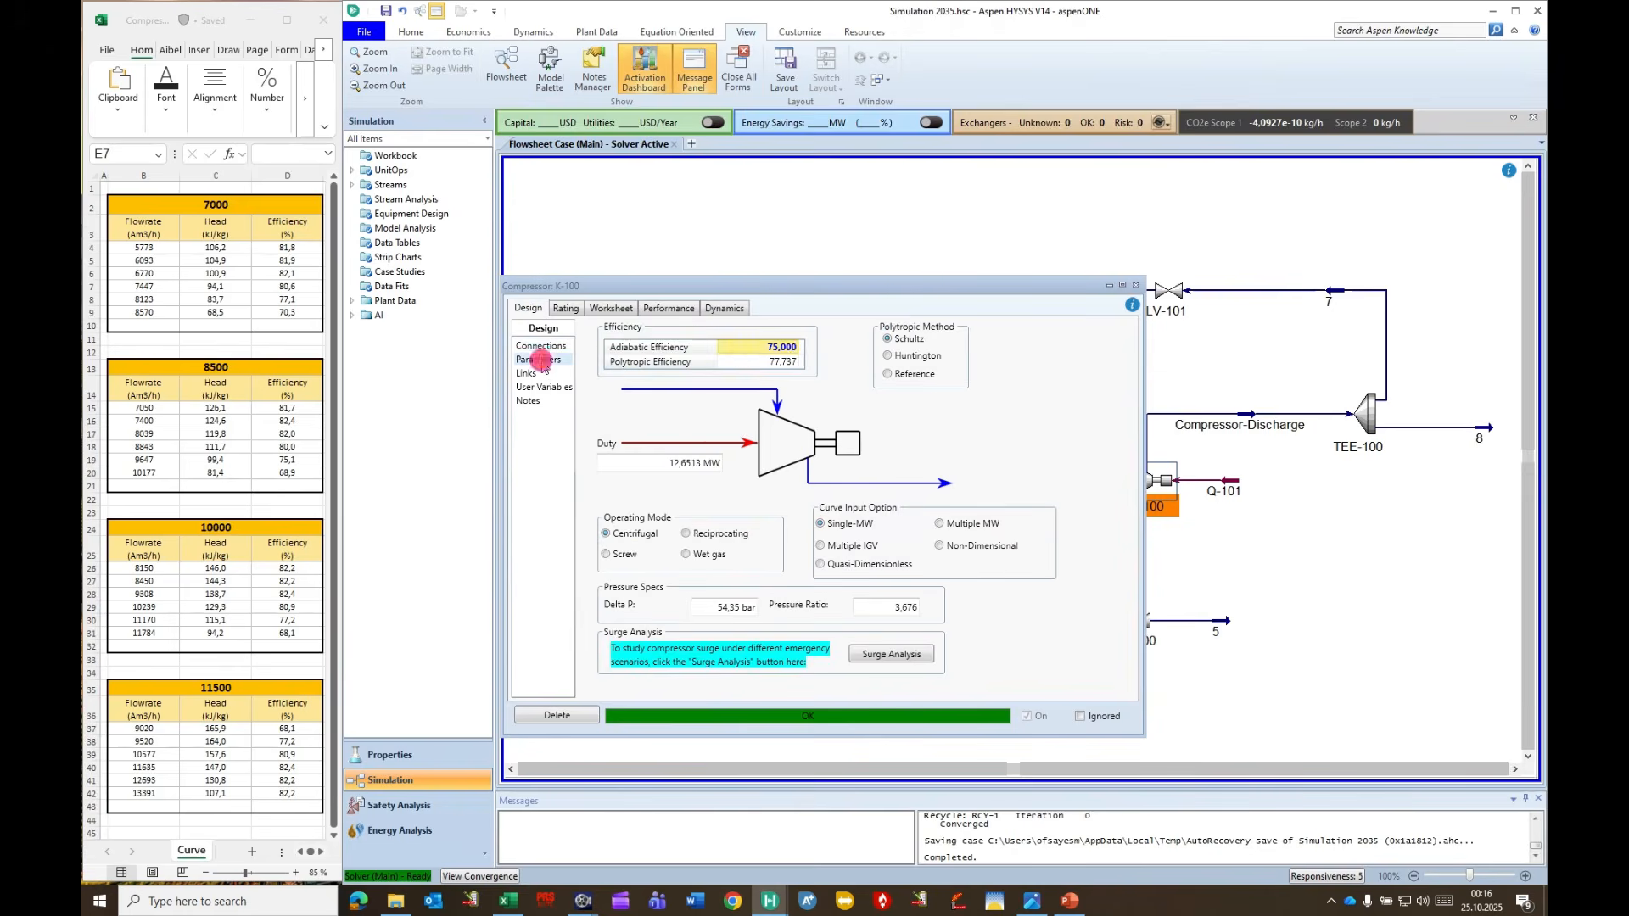
left_click(739, 351)
key("BackSpace")
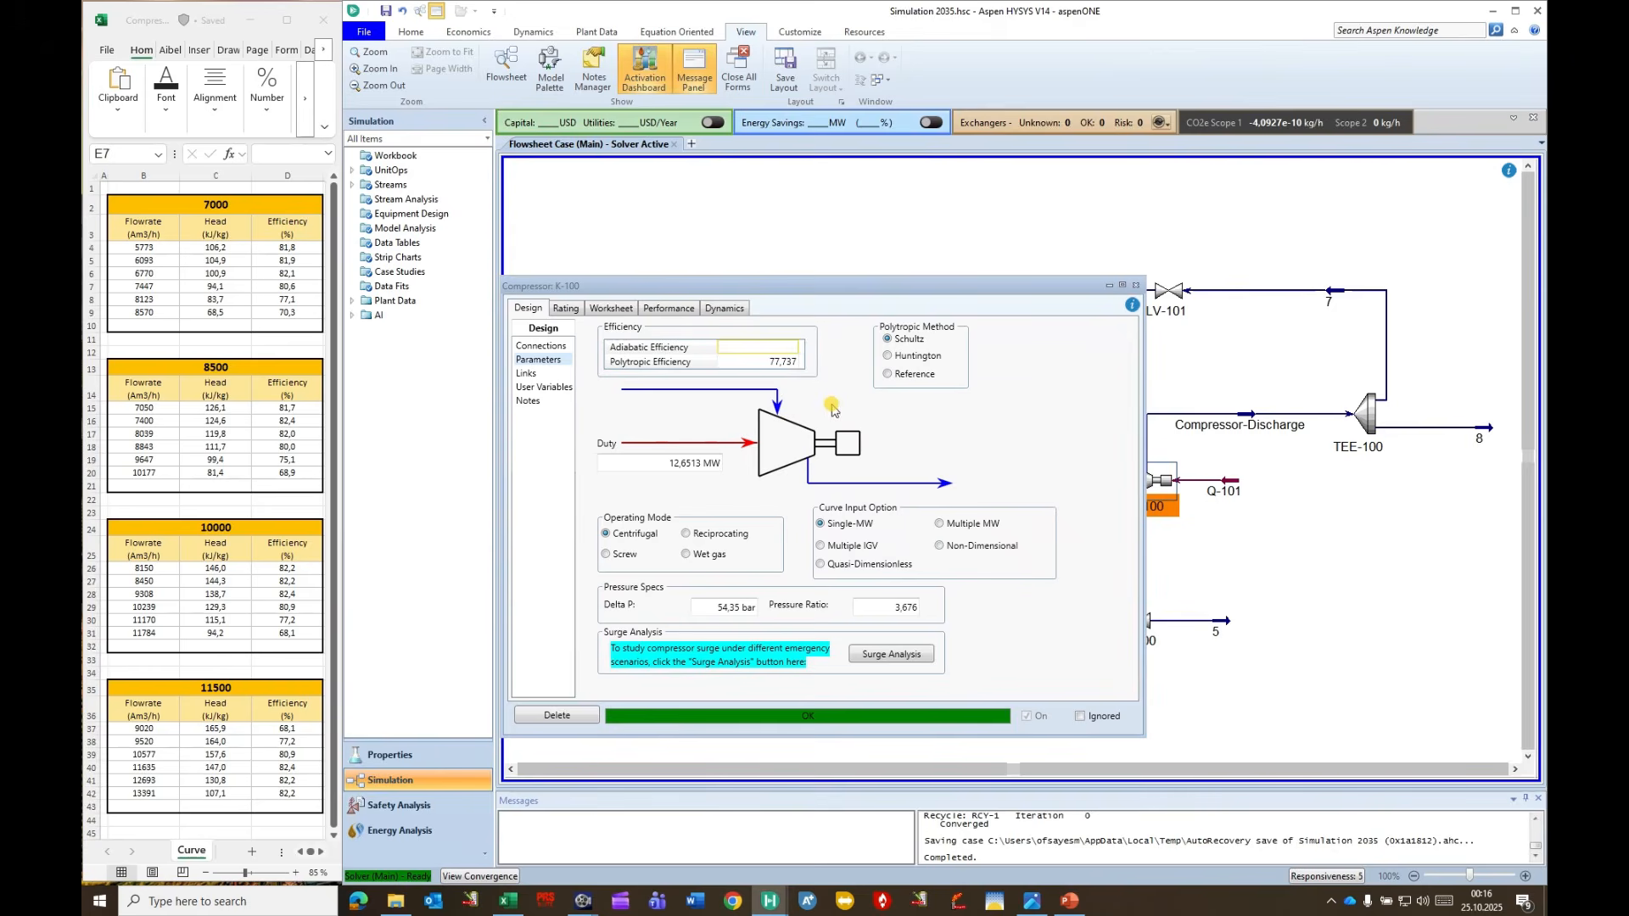
left_click(792, 363)
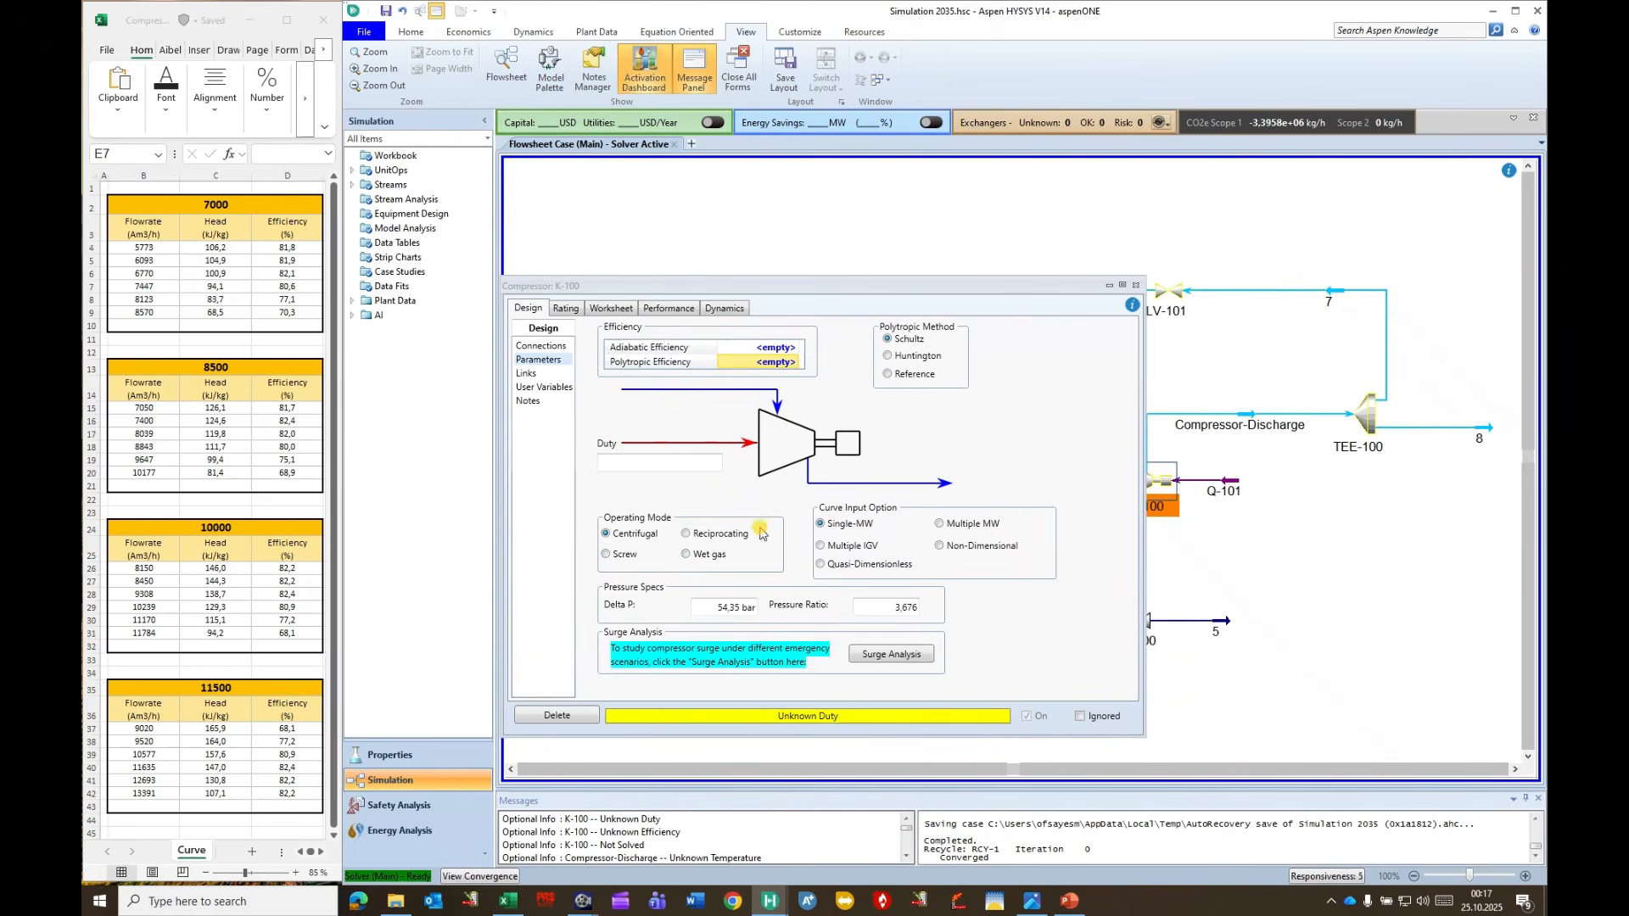
Add a rating curve to compressor K-100, name it 7000 rpm and set its head units to kJ/kg.
left_click(566, 309)
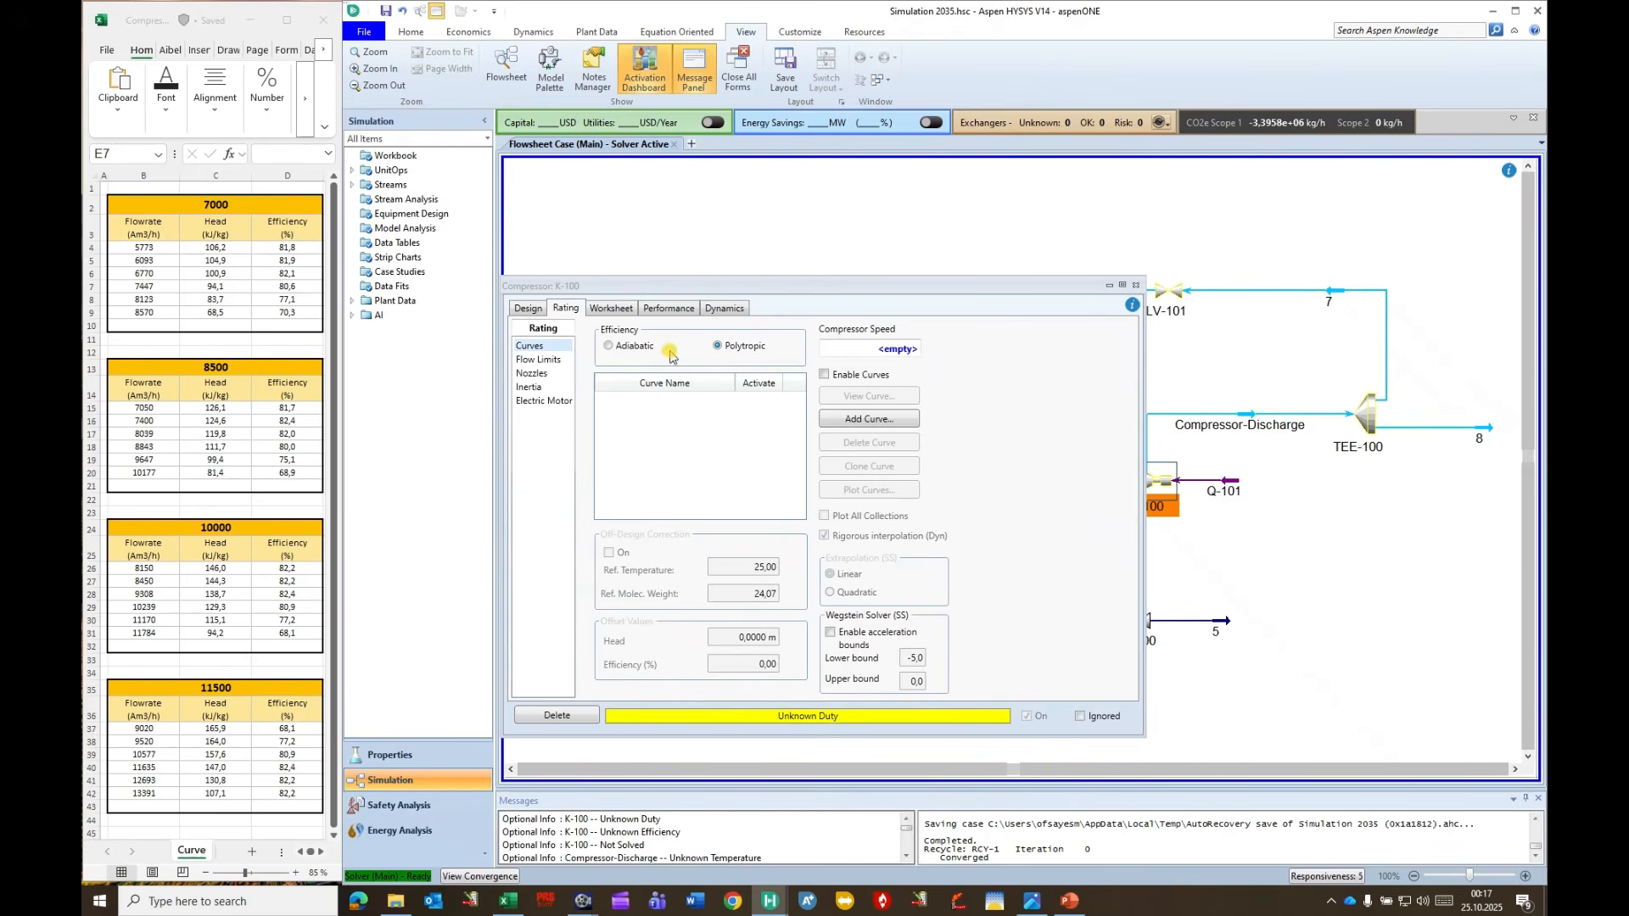
left_click(858, 420)
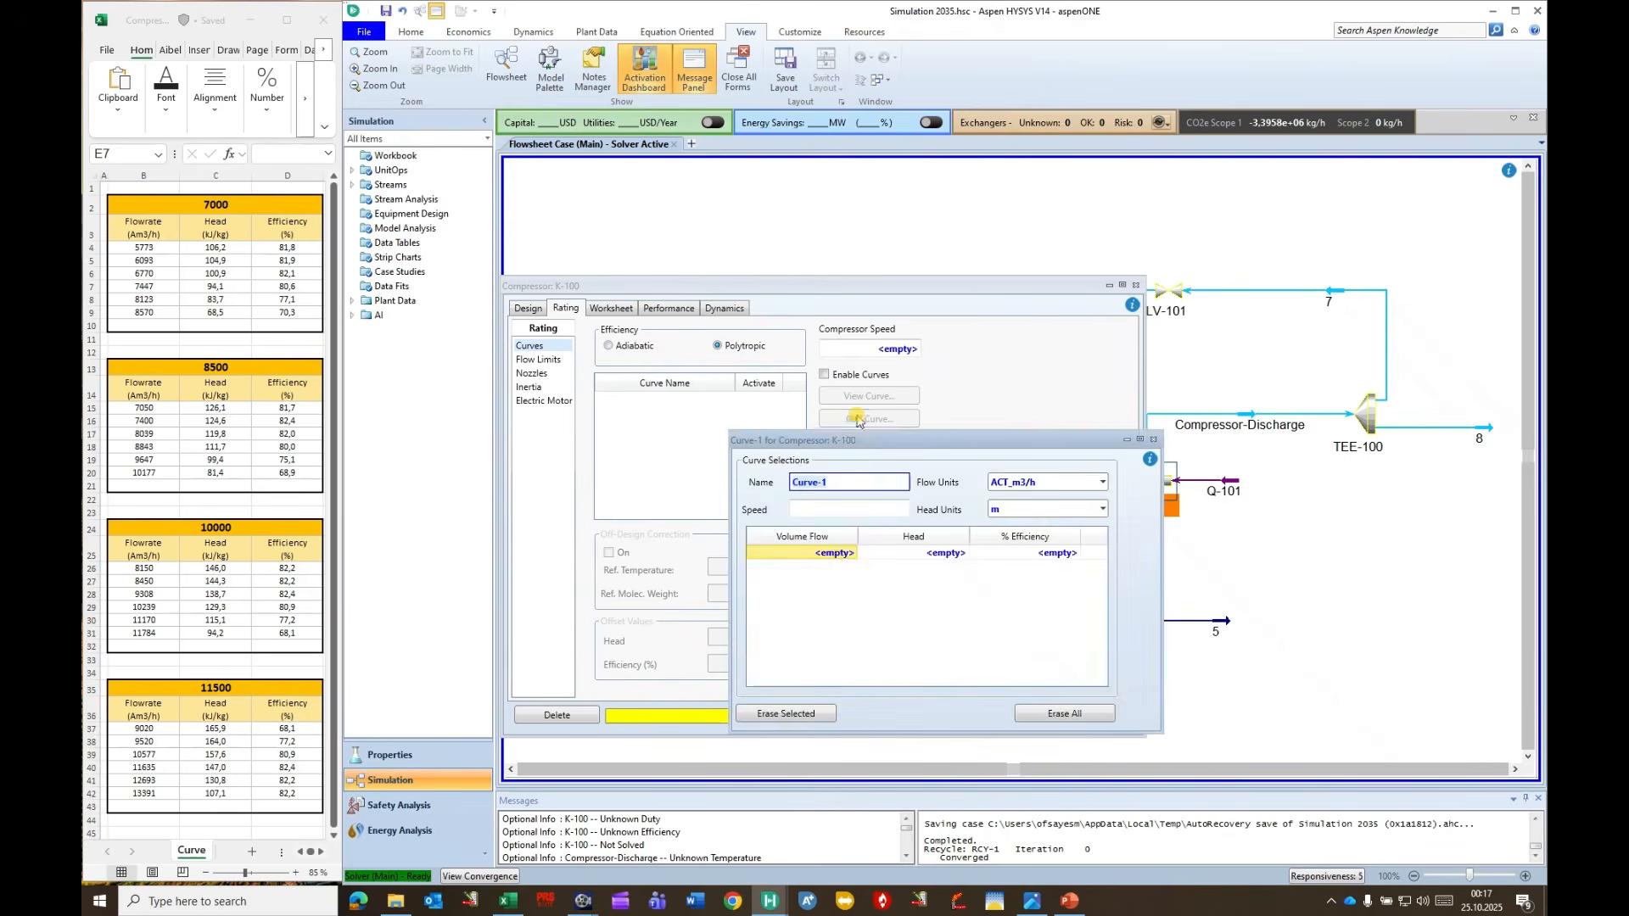
left_click_drag(853, 443, 625, 449)
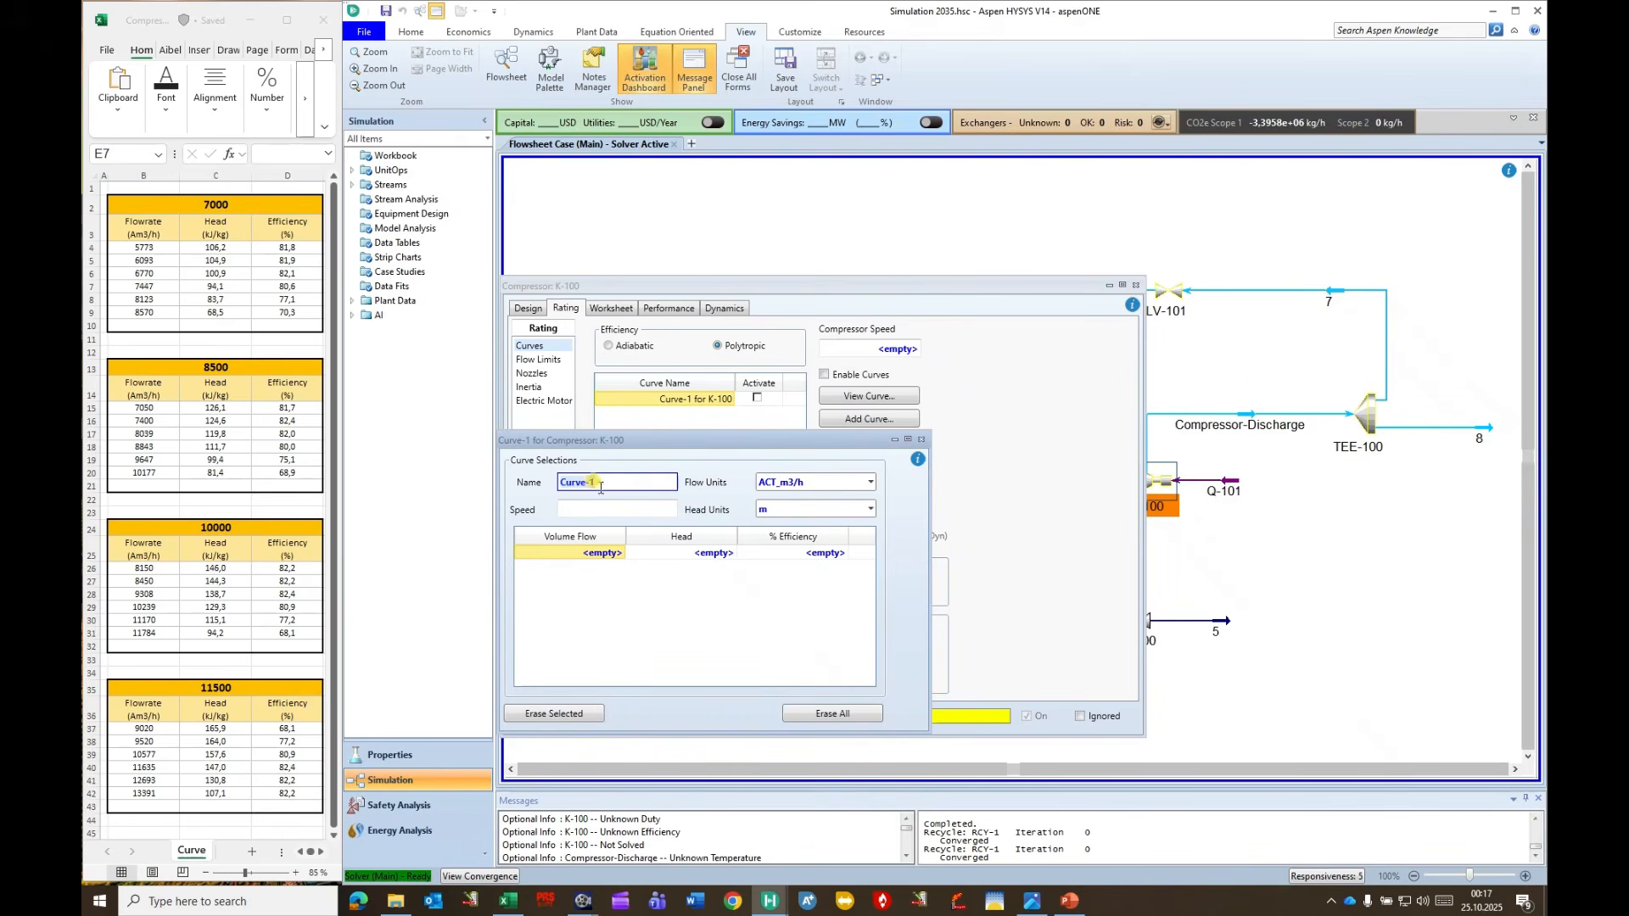
left_click(570, 480)
type("7000 rpm")
left_click(783, 484)
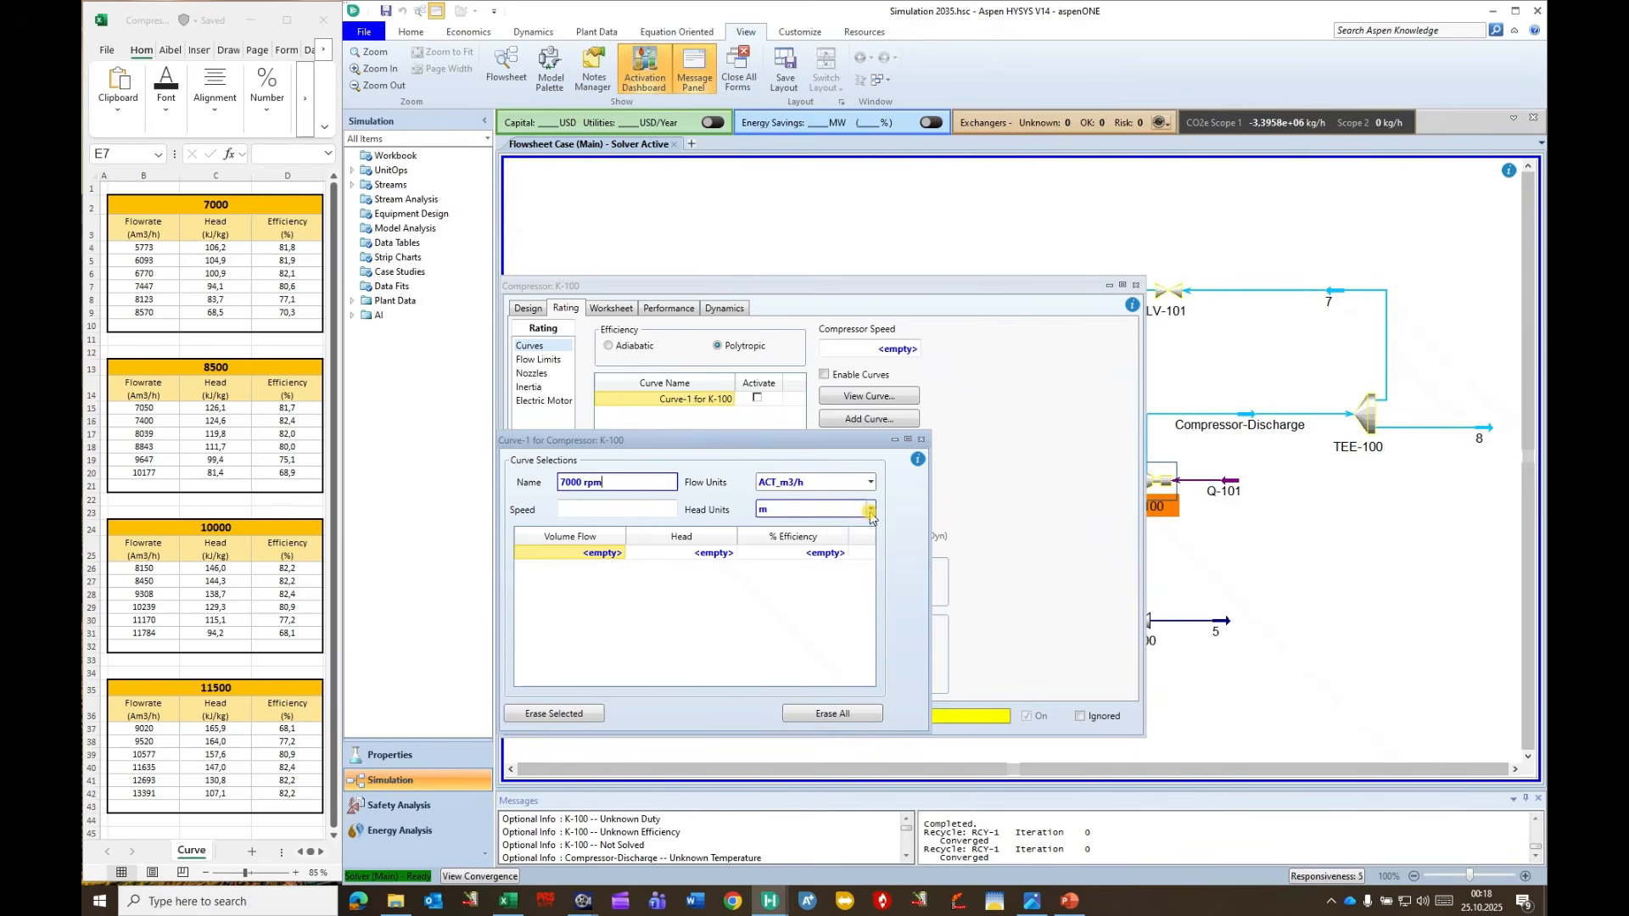
left_click(870, 509)
left_click(802, 607)
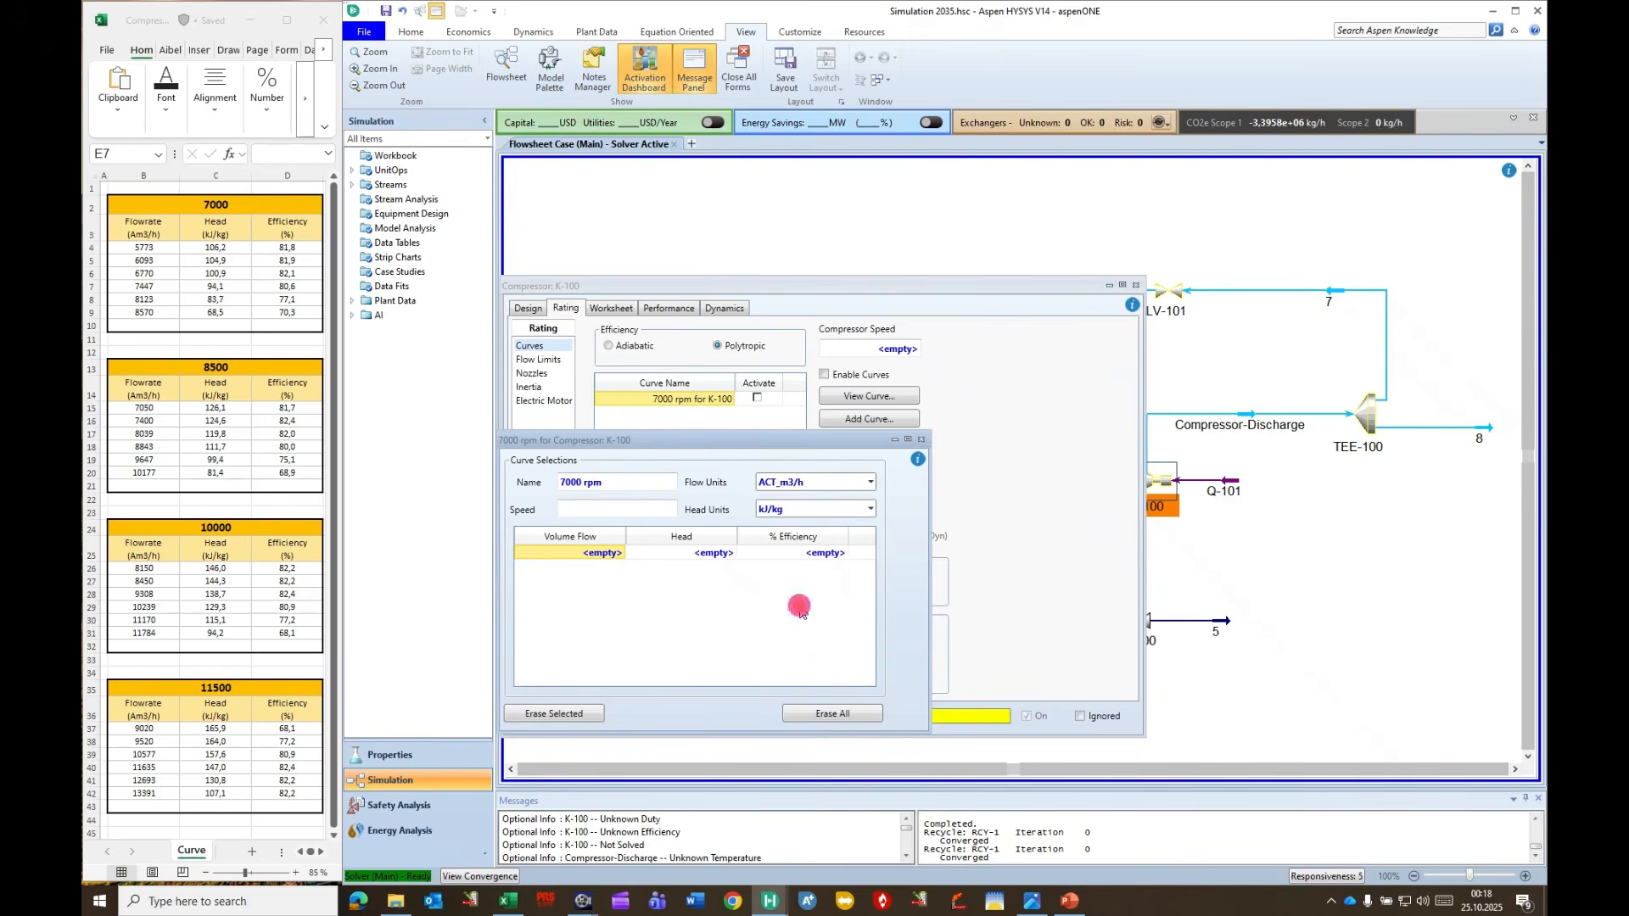
Copy the six rows of flowrate, head and efficiency data (B4:D9) from the 7000 table in the Excel sheet.
left_click(144, 293)
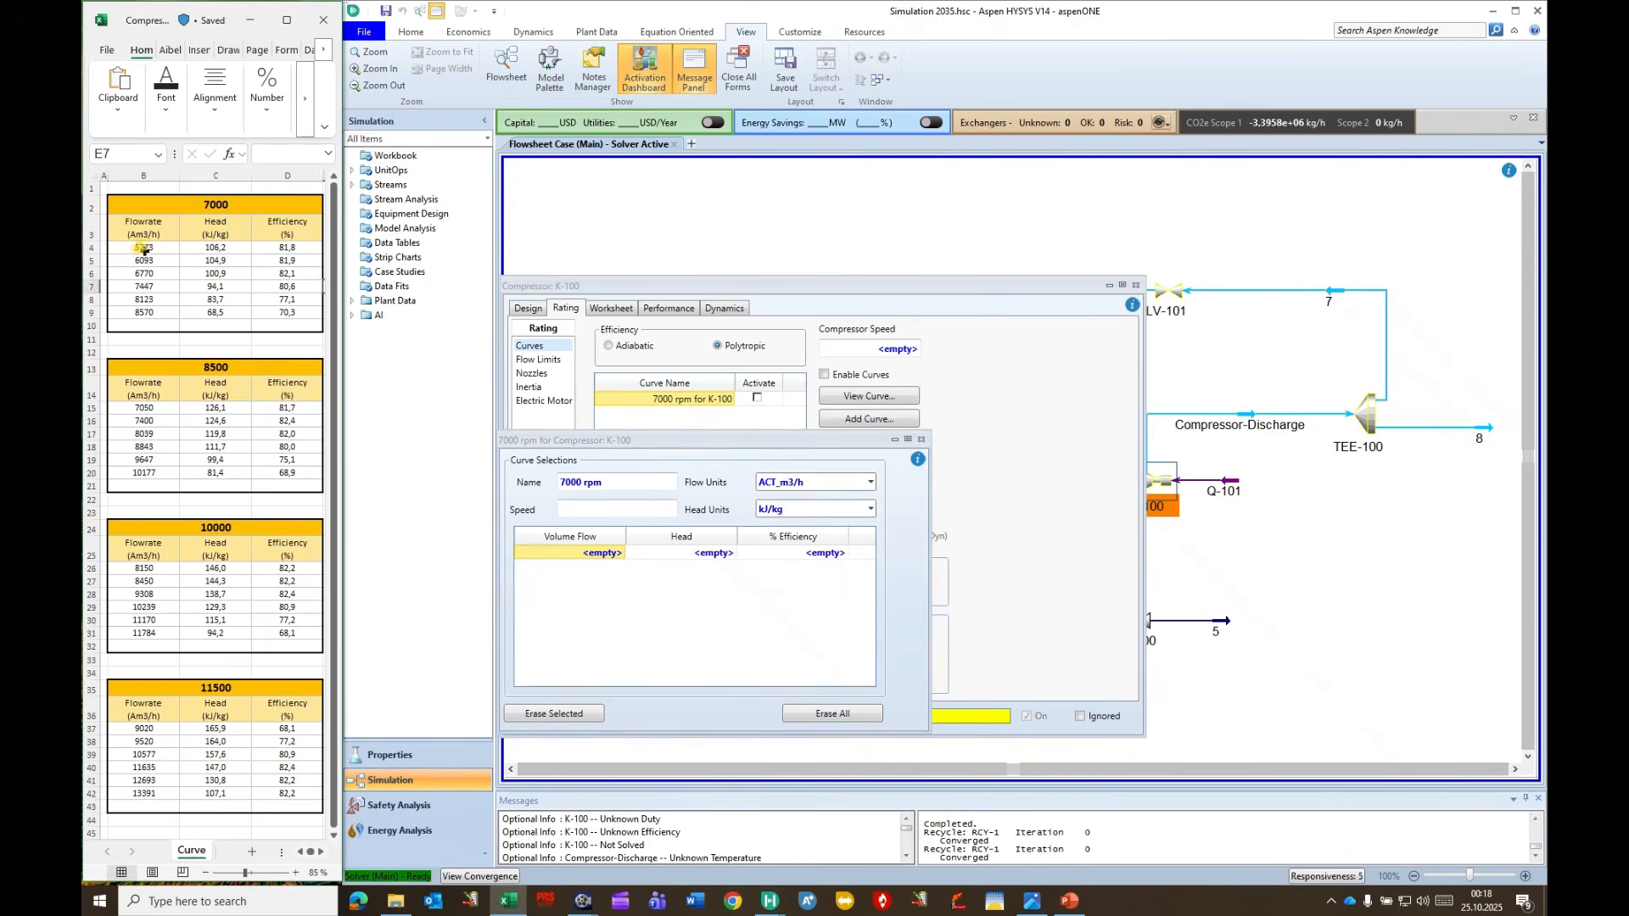
left_click_drag(140, 247, 254, 310)
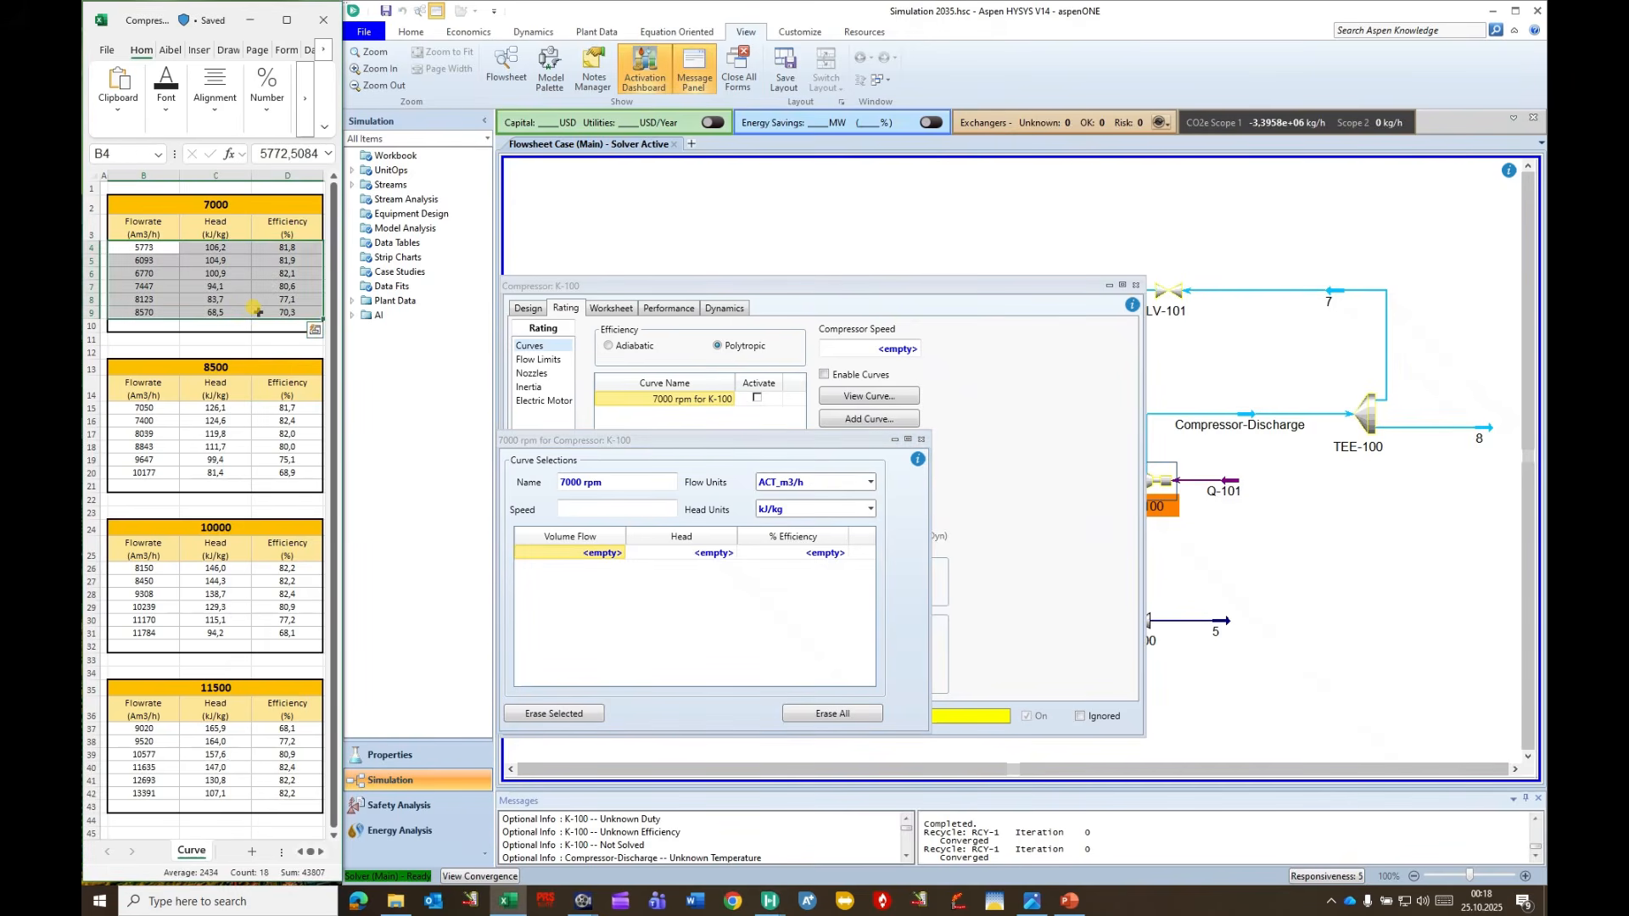
key("ctrl+c")
left_click(603, 553)
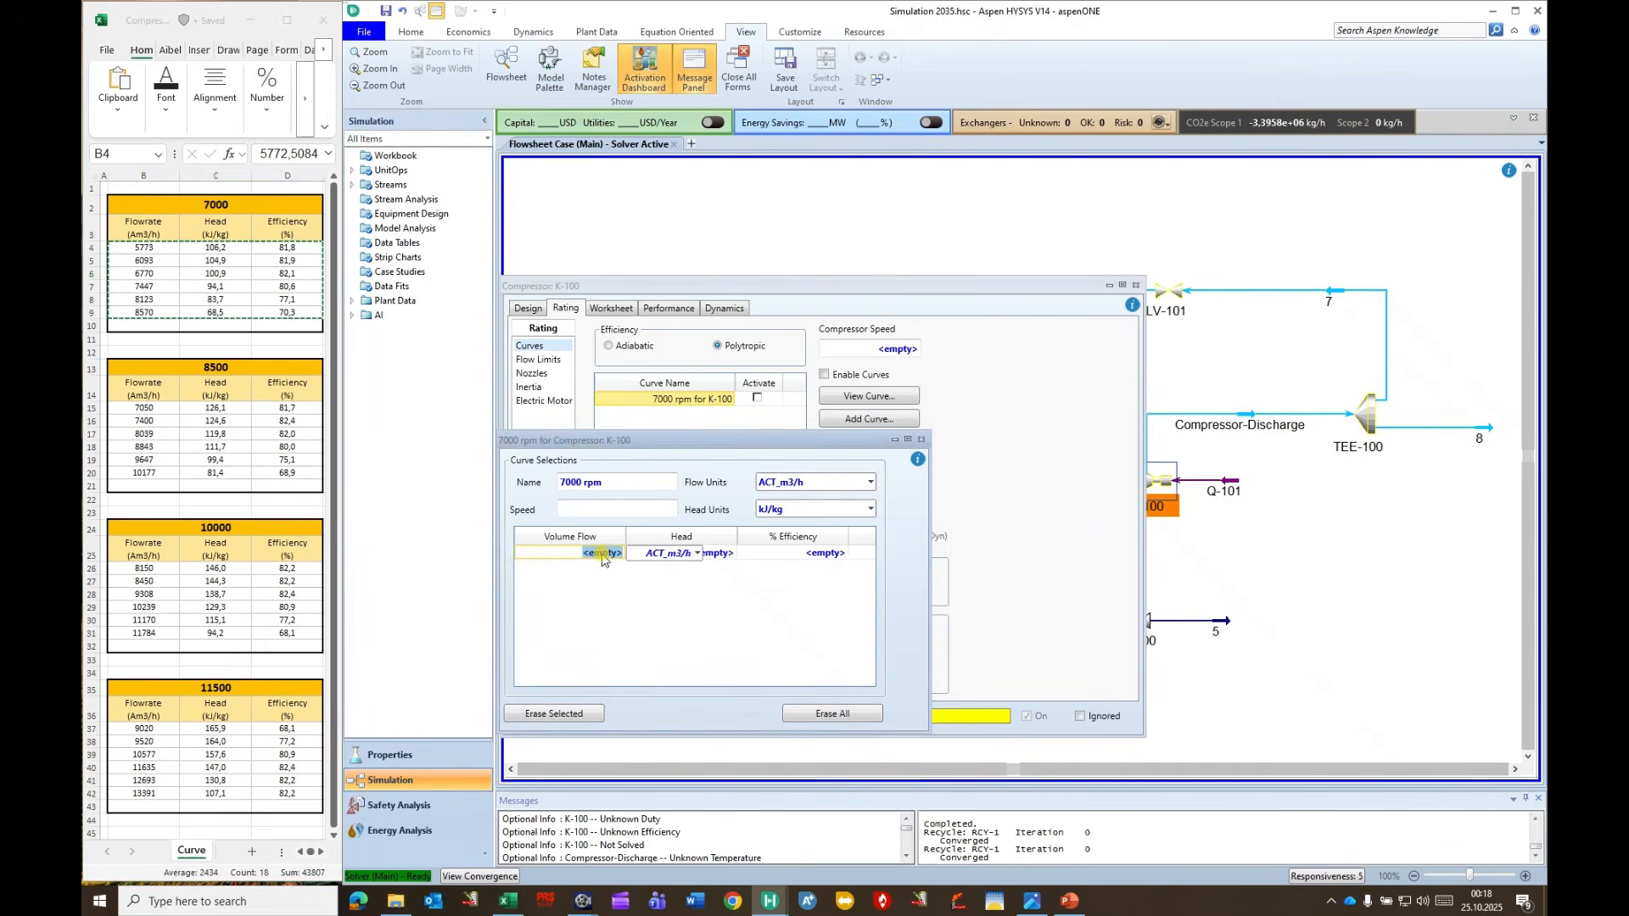
key("ctrl+v")
key("ctrl+a")
key("BackSpace")
key("Return")
Paste the copied data into the 7000 rpm curve's table, set the curve speed to 7000 rpm and close the curve.
left_click(602, 556)
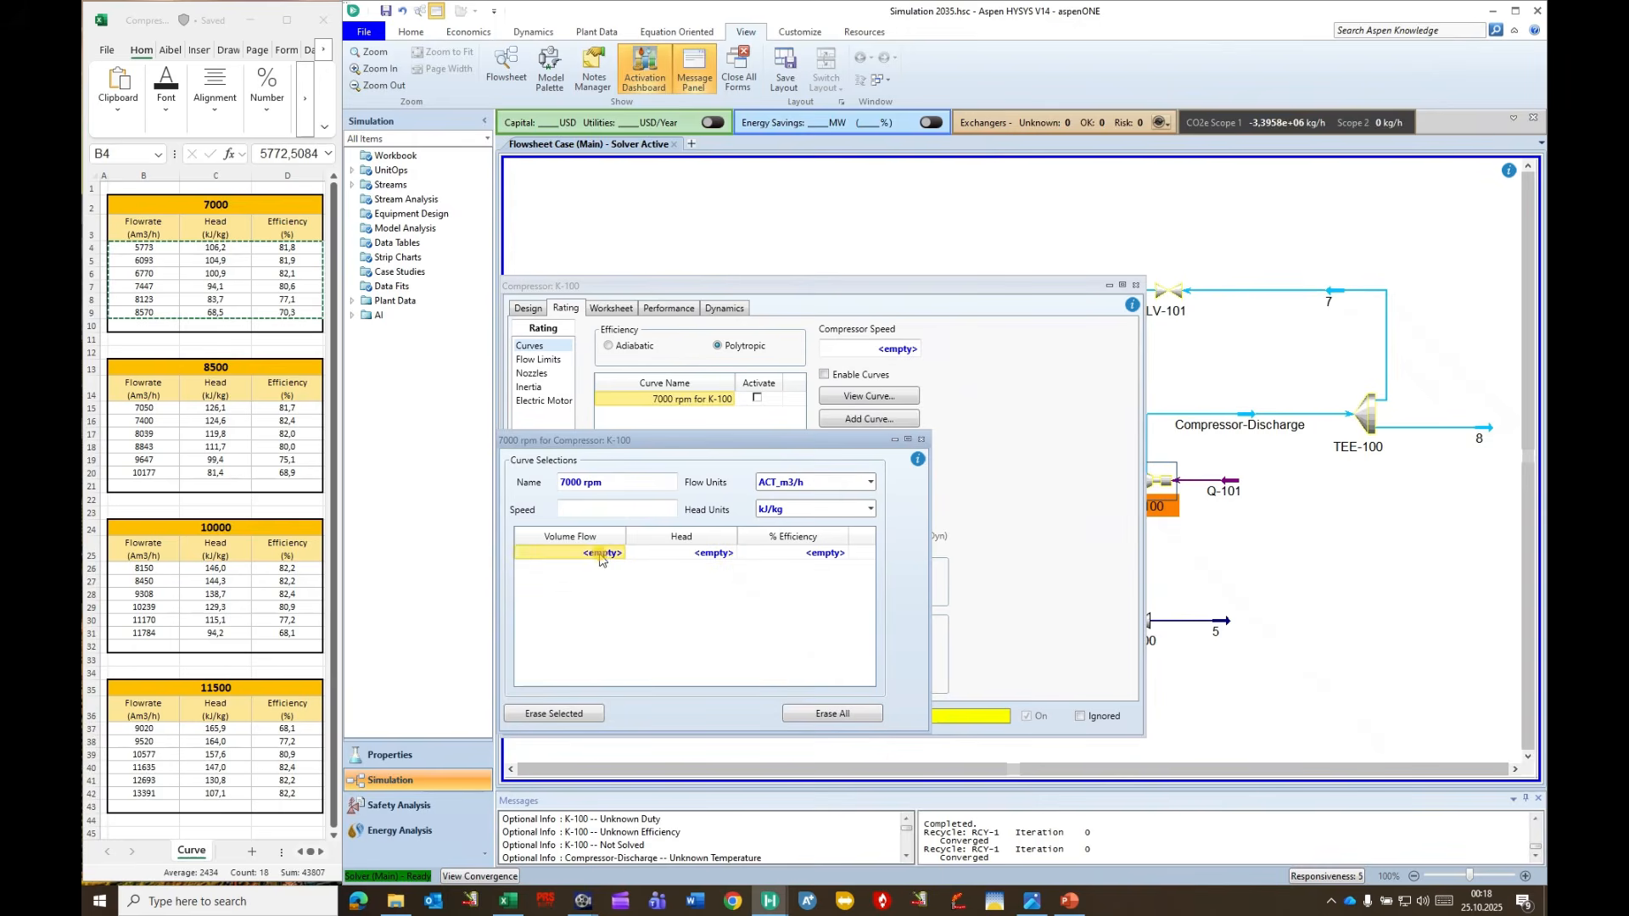
key("ctrl+v")
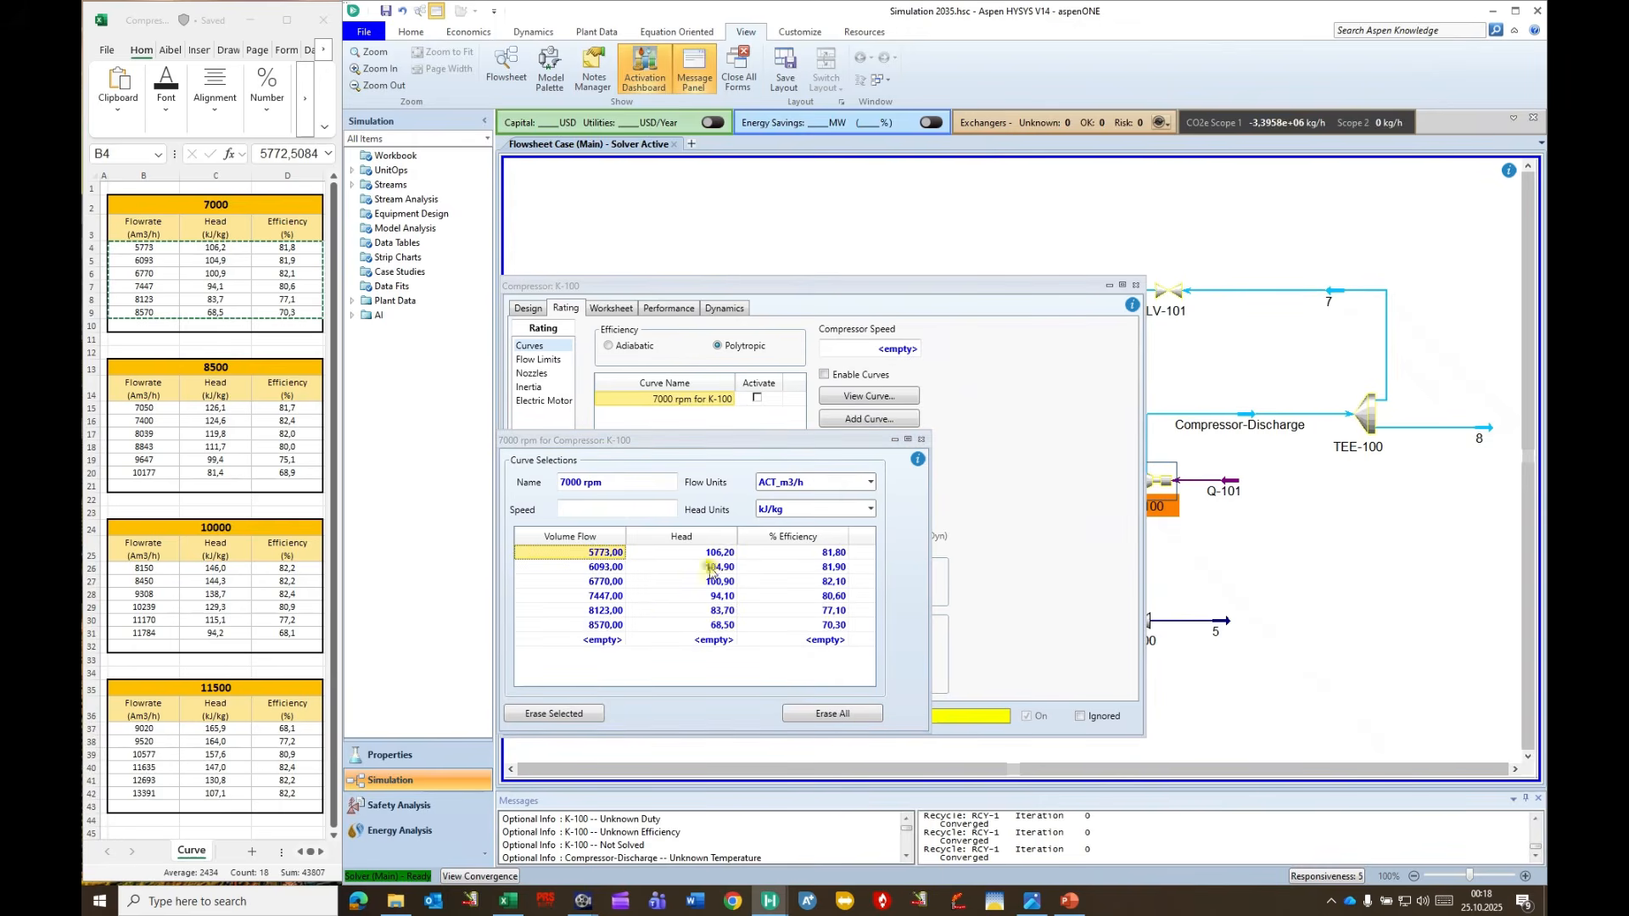
left_click(596, 507)
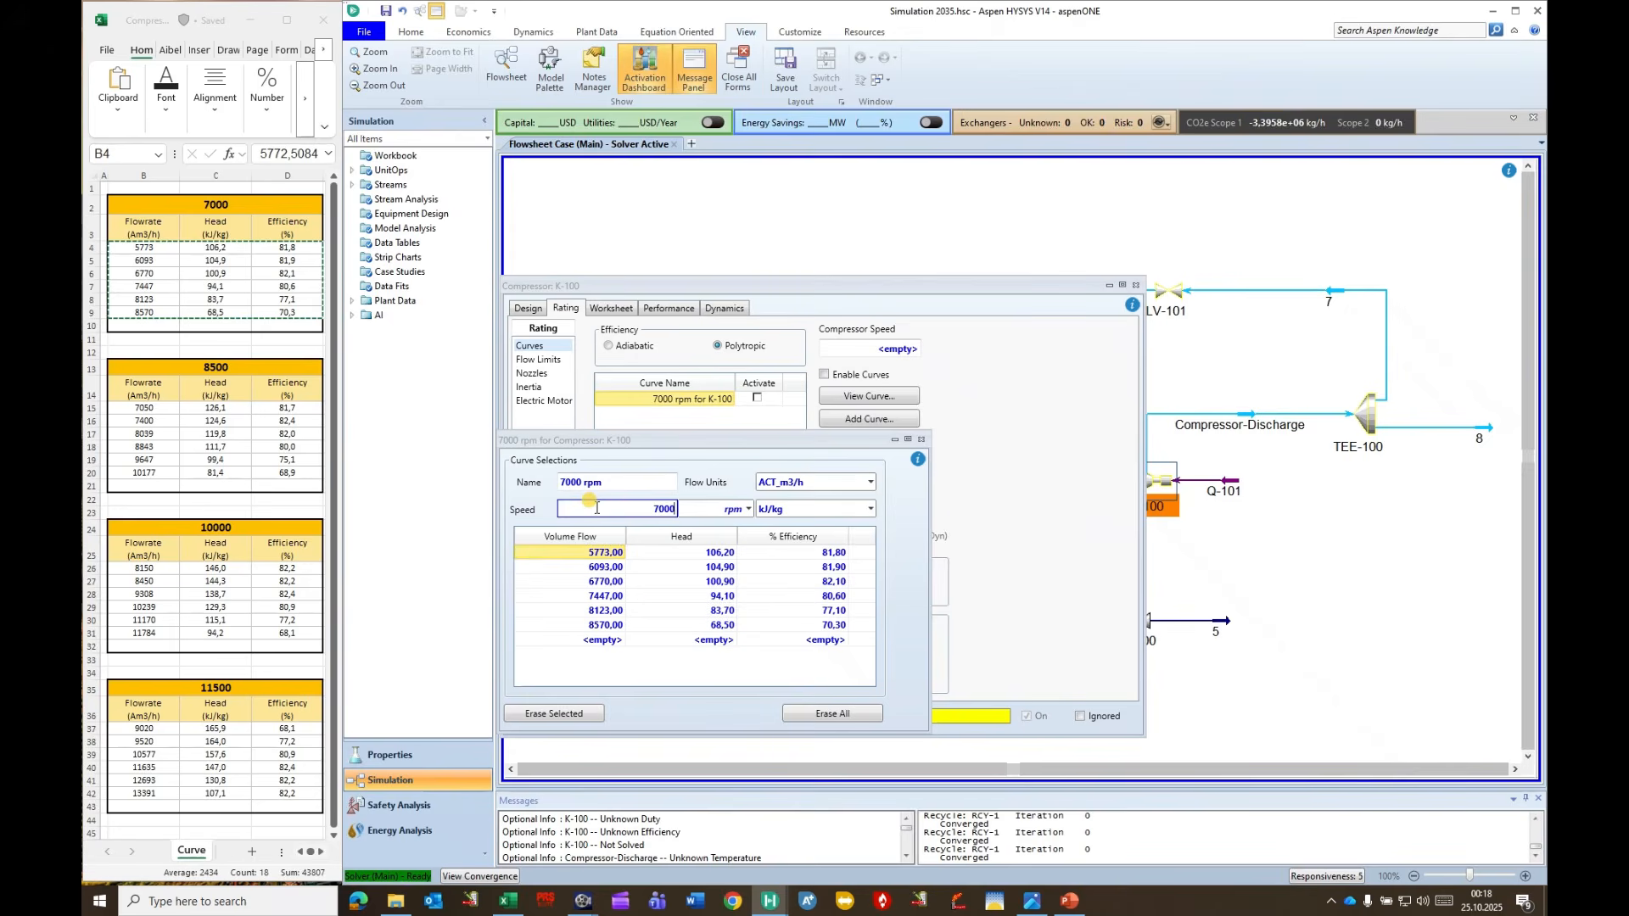
left_click(660, 582)
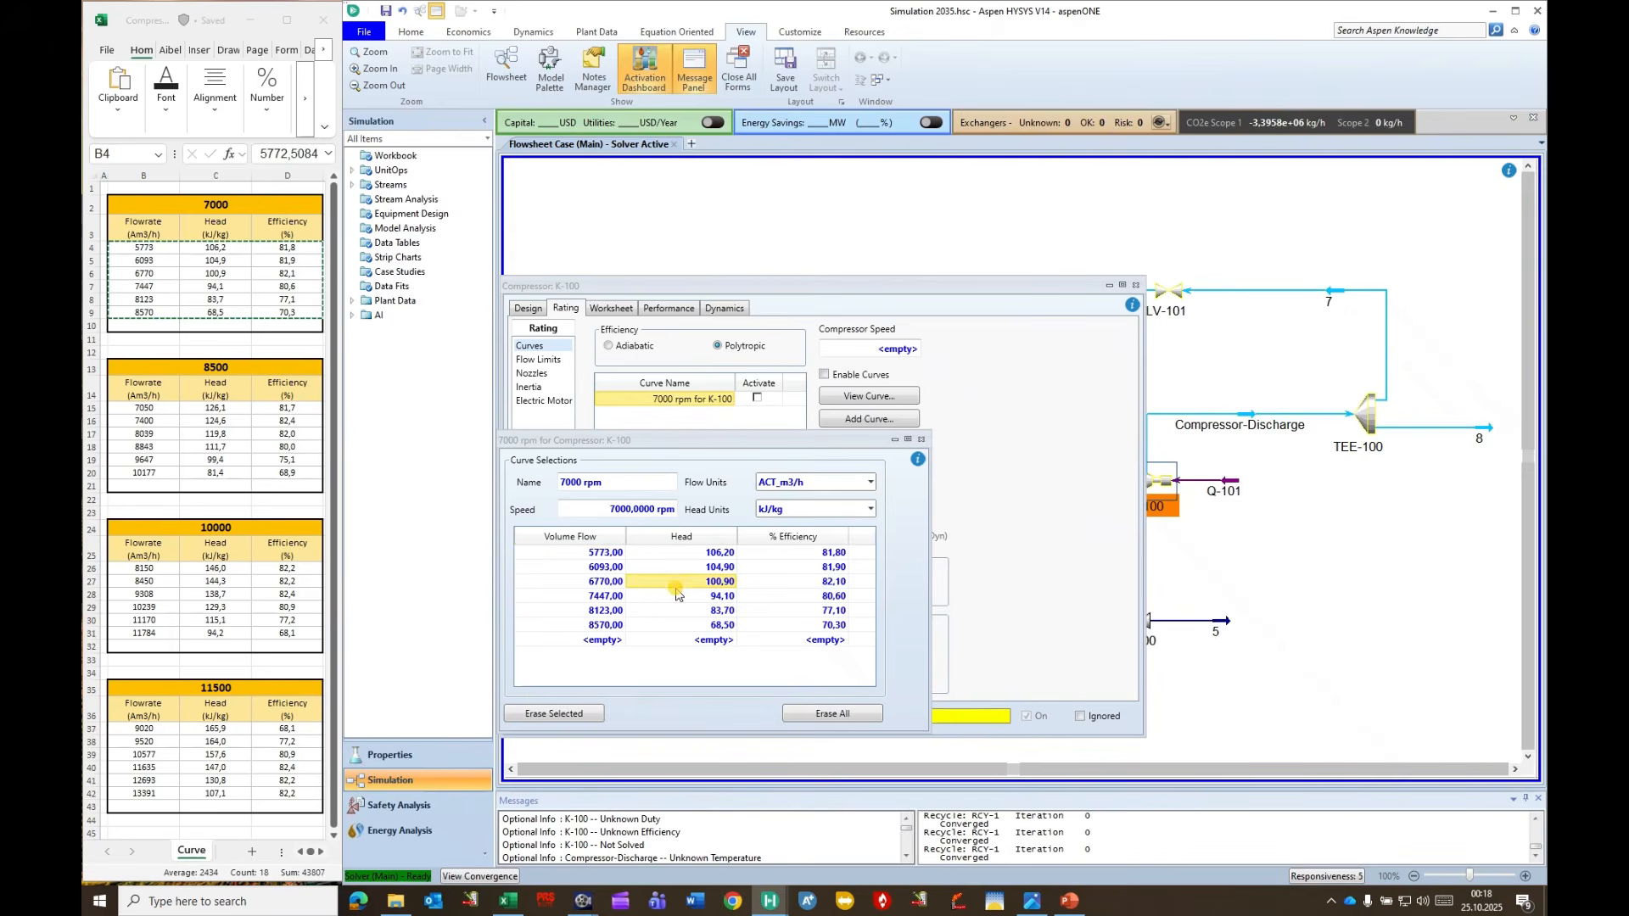
left_click(922, 439)
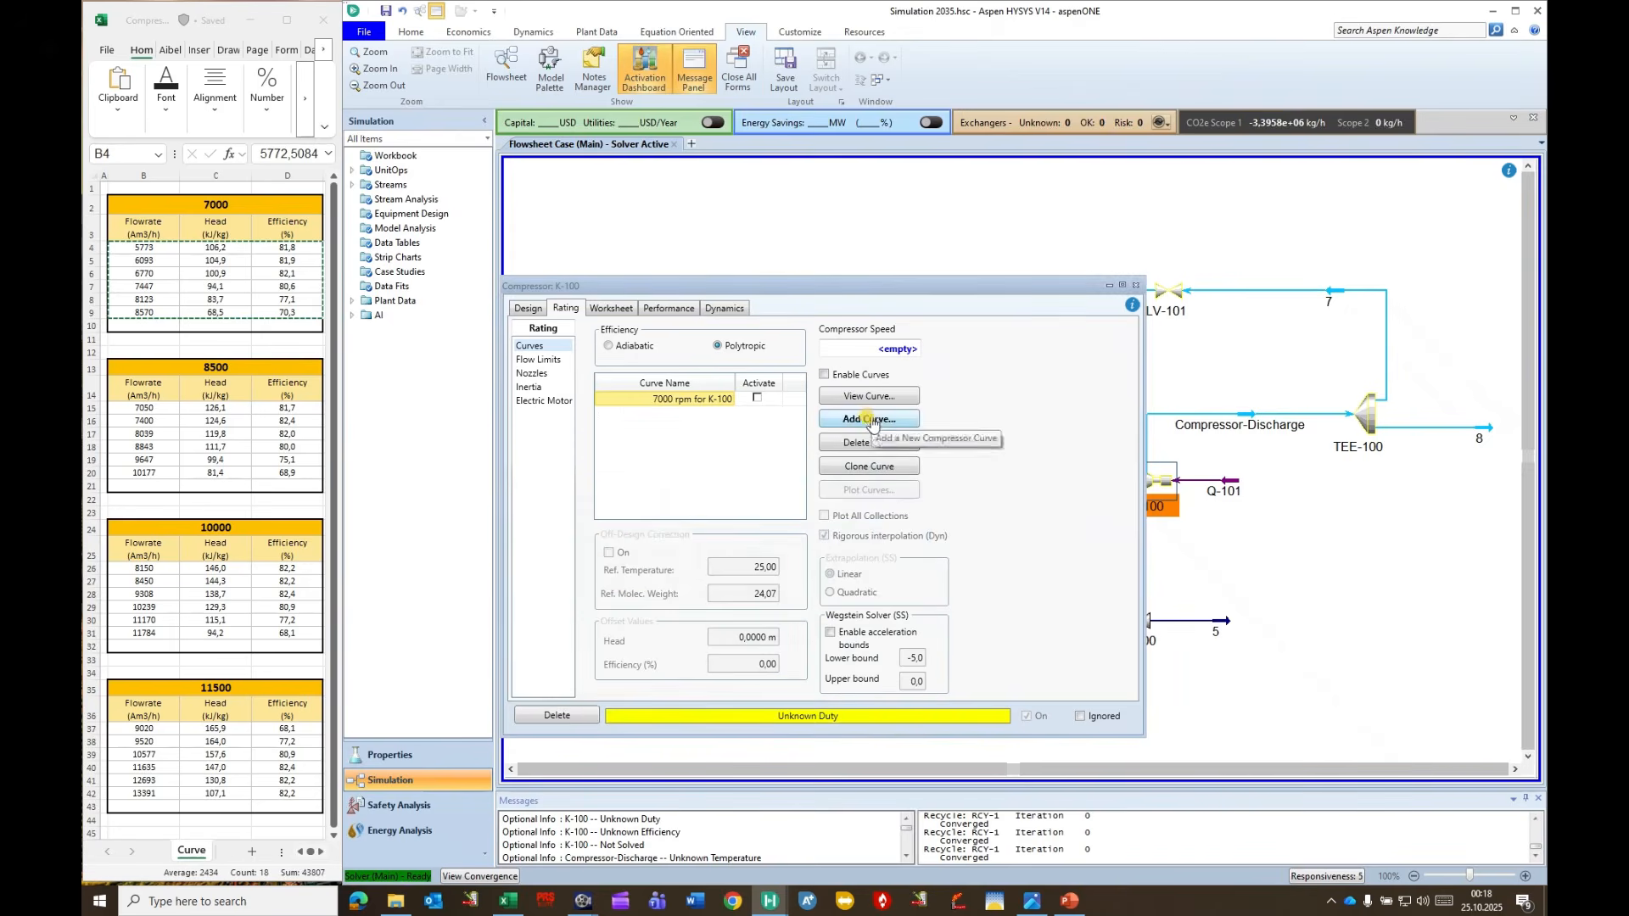
Add a second curve named 8500 rpm with a speed of 8500 rpm and head units of kJ/kg.
left_click(871, 420)
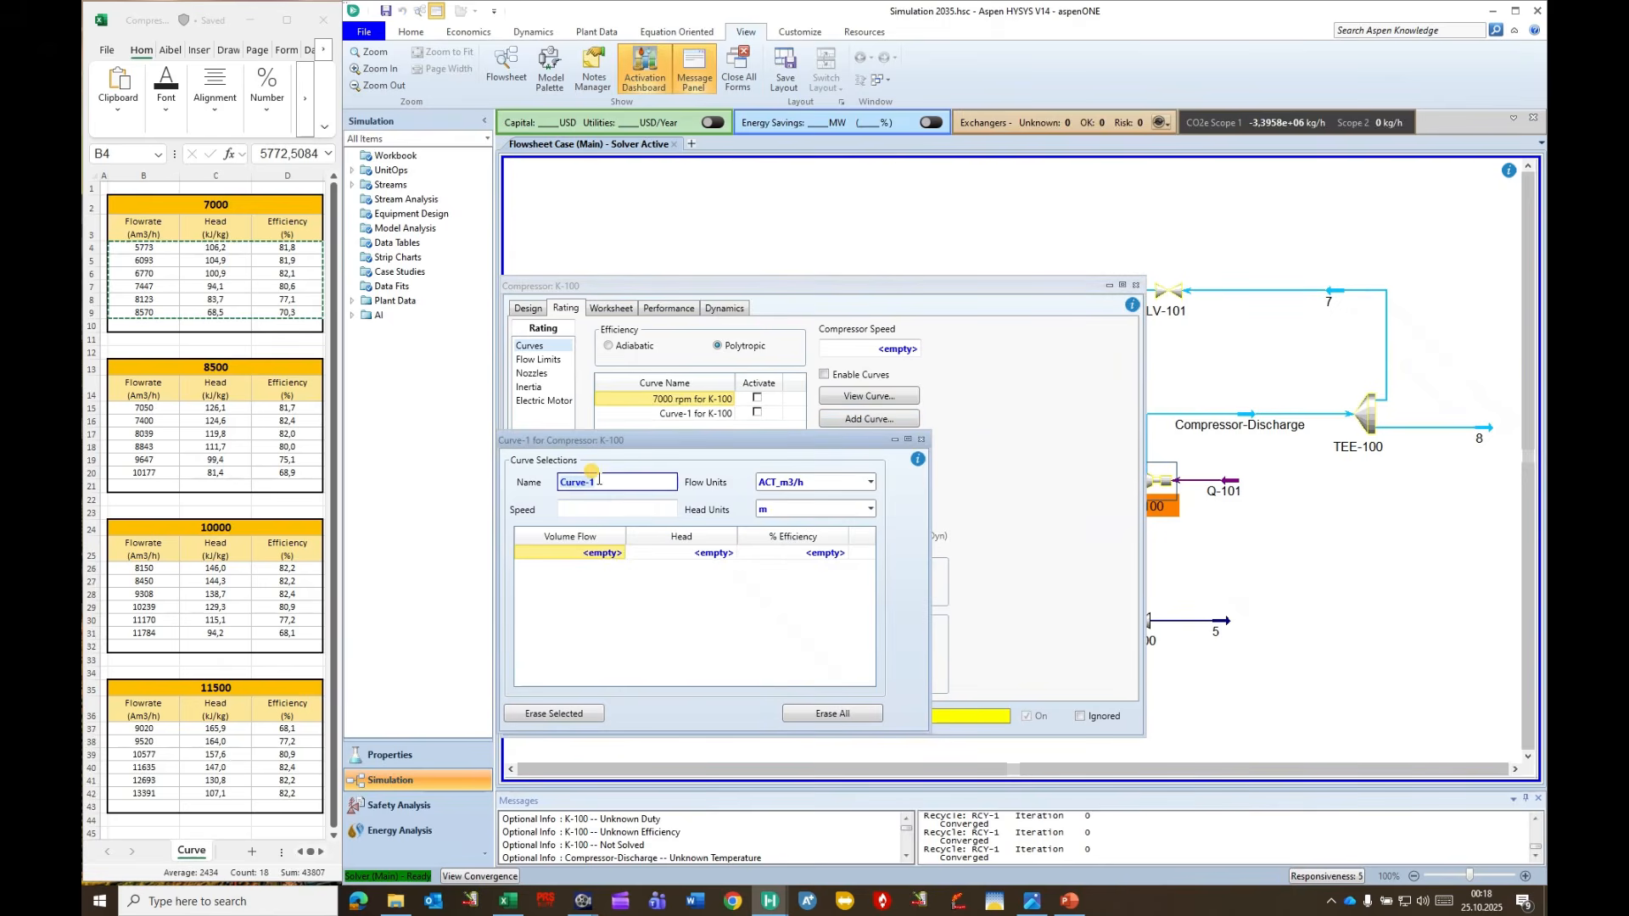
type("8500 rpm")
left_click(644, 507)
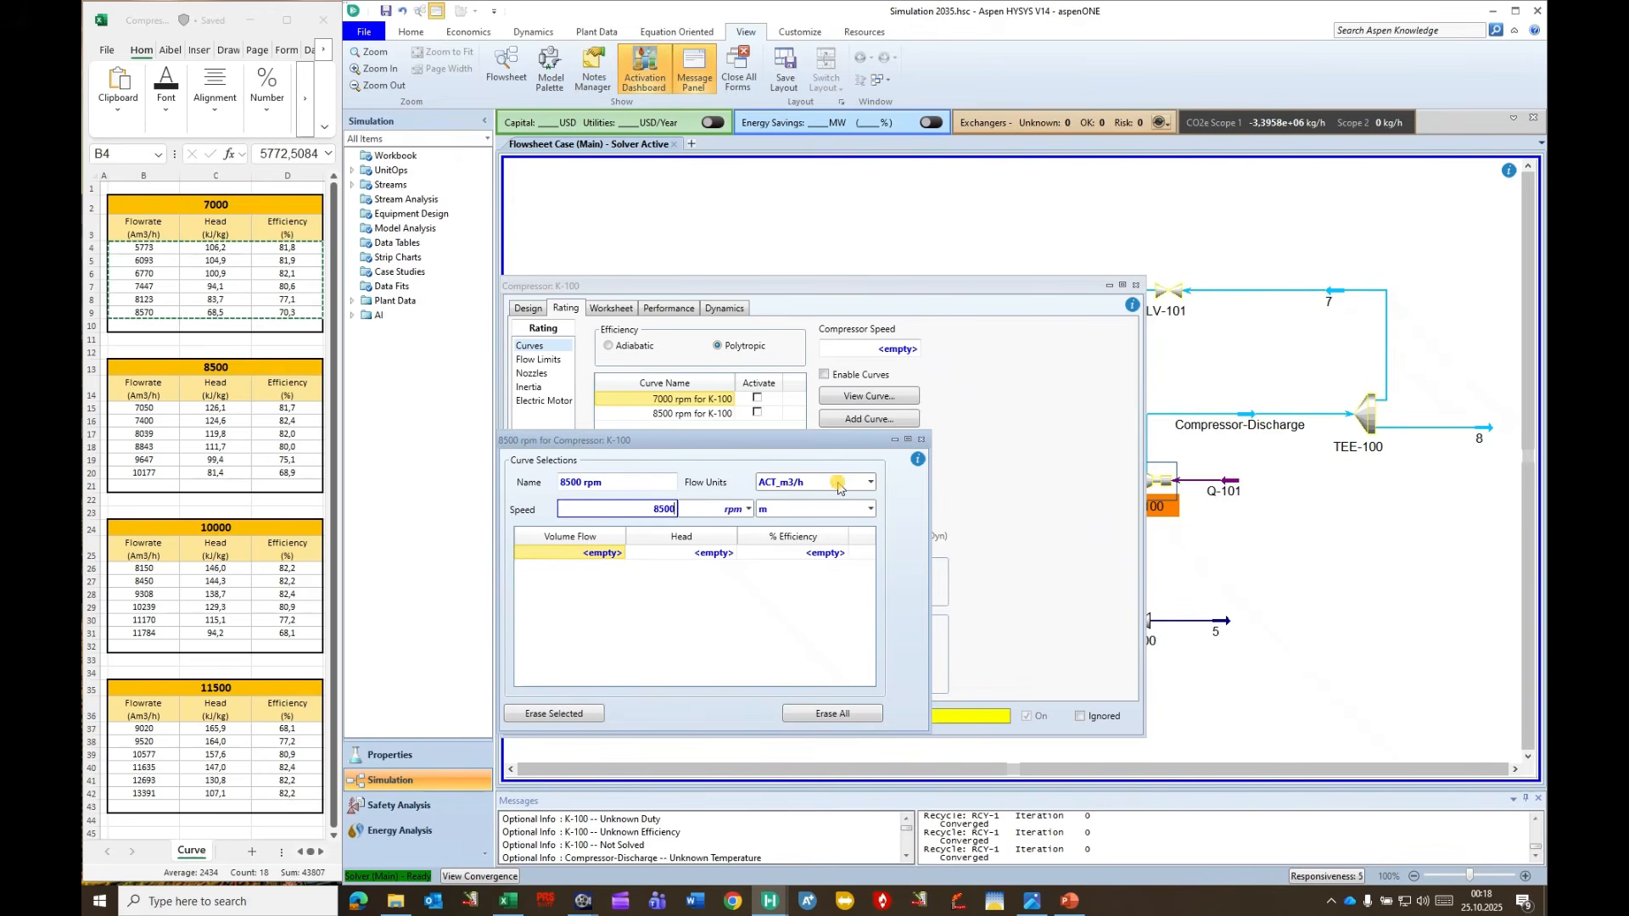
left_click(870, 509)
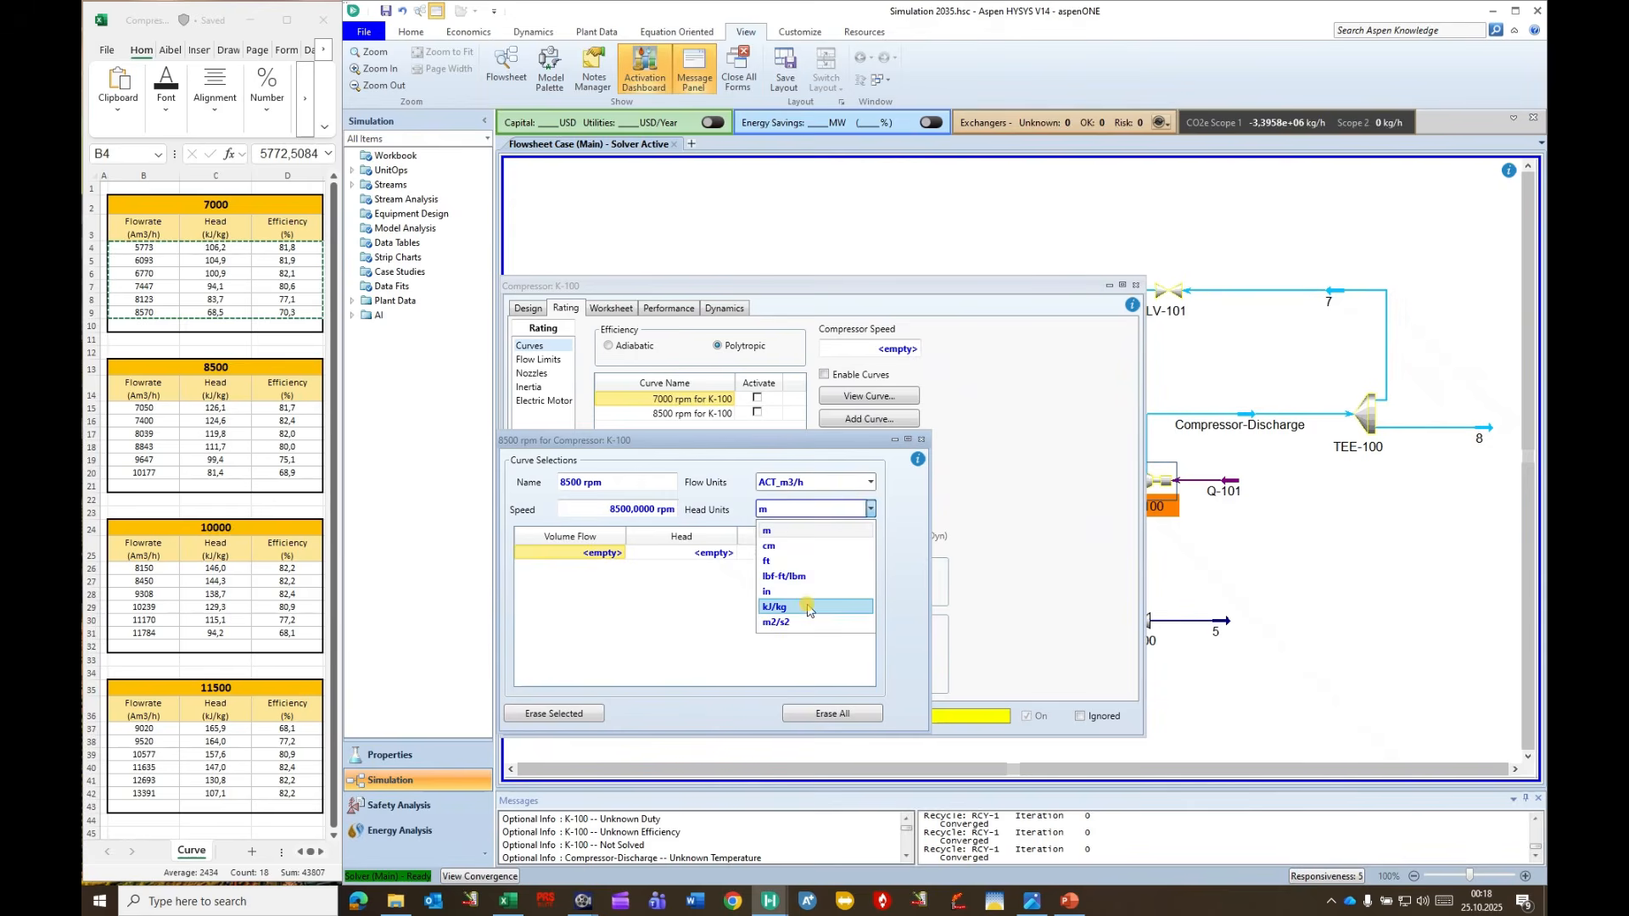
left_click(804, 607)
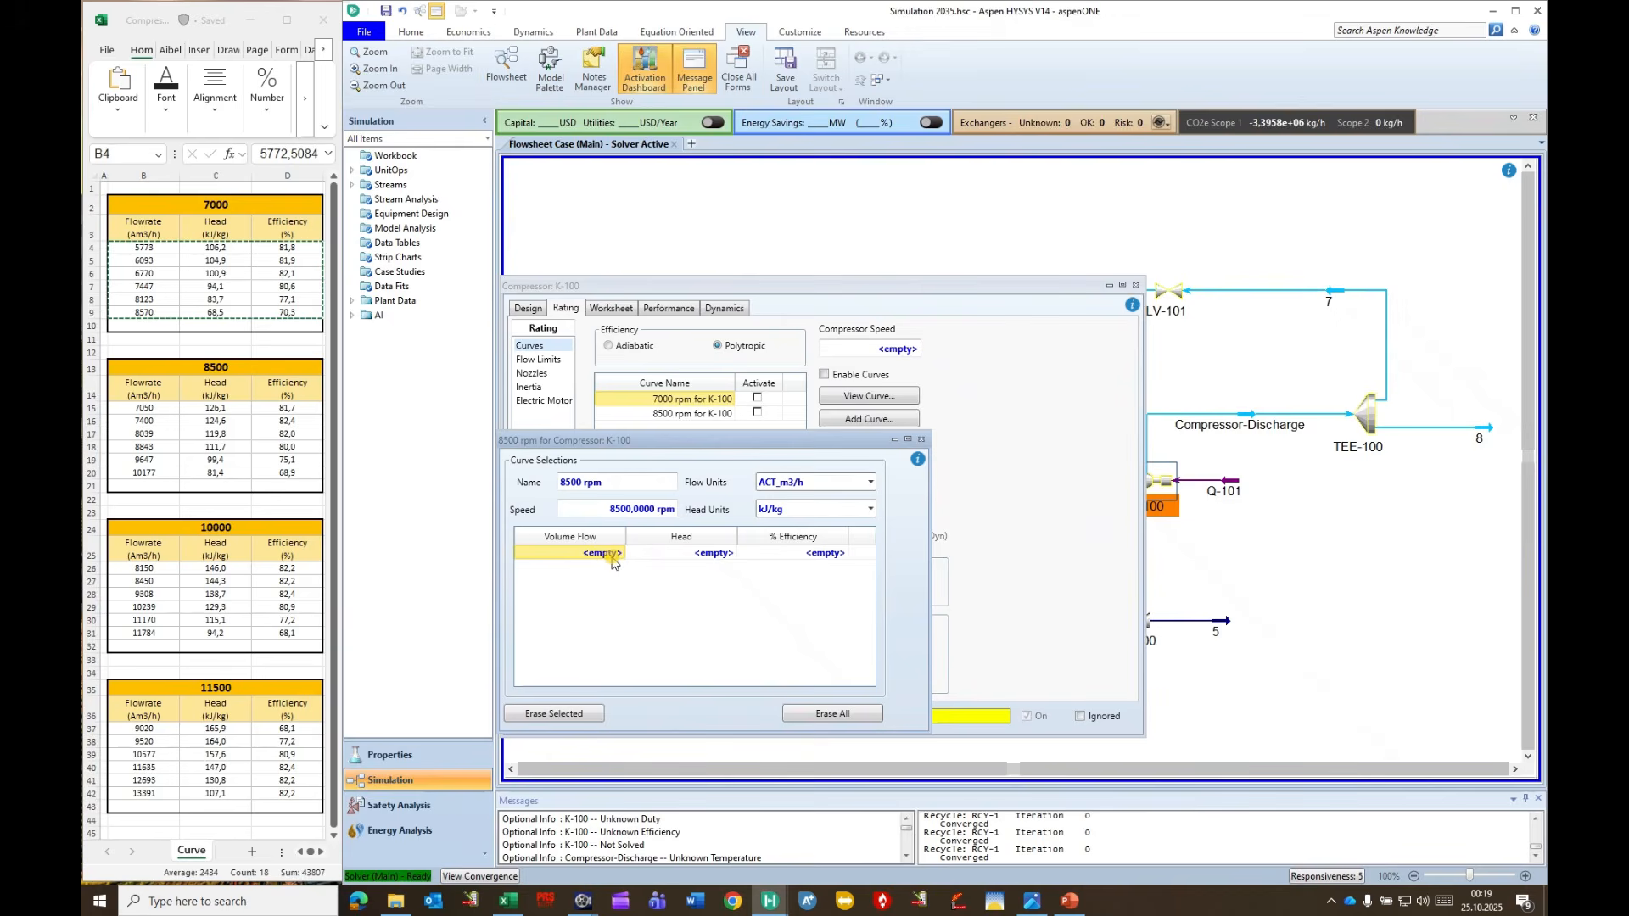
Copy the 8500 table's data rows from the Excel sheet into the 8500 rpm curve's table and close the curve.
left_click_drag(144, 408, 289, 473)
key("ctrl+c")
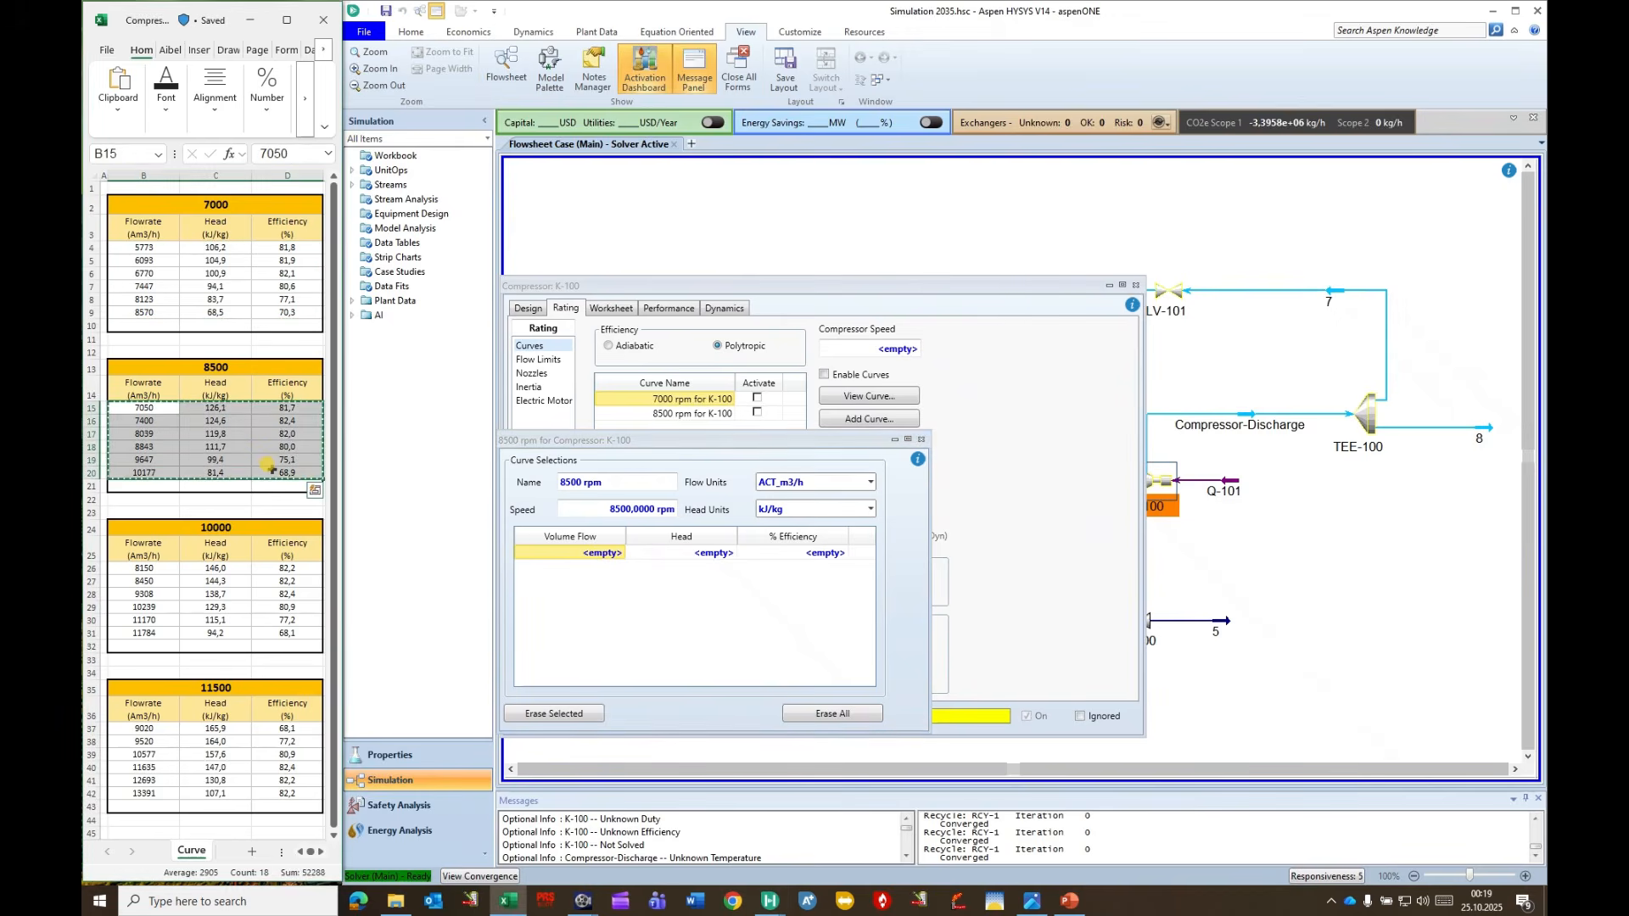
left_click(602, 553)
key("ctrl+v")
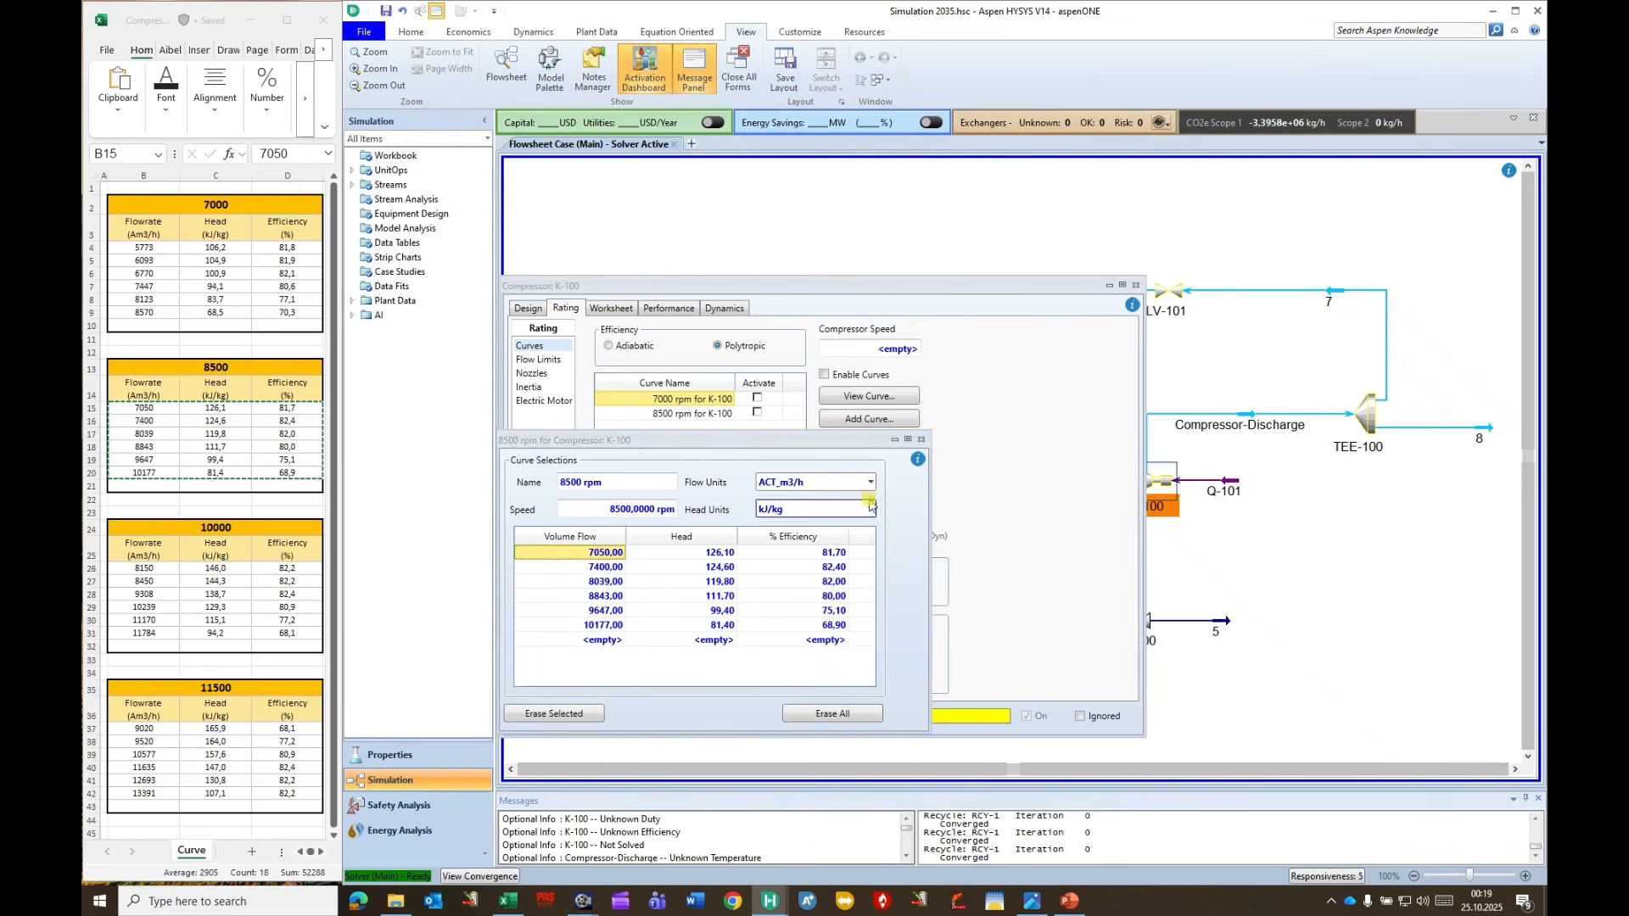
left_click(921, 439)
Add a third curve named 10000 rpm with a speed of 10000 rpm and head units of kJ/kg.
left_click(863, 420)
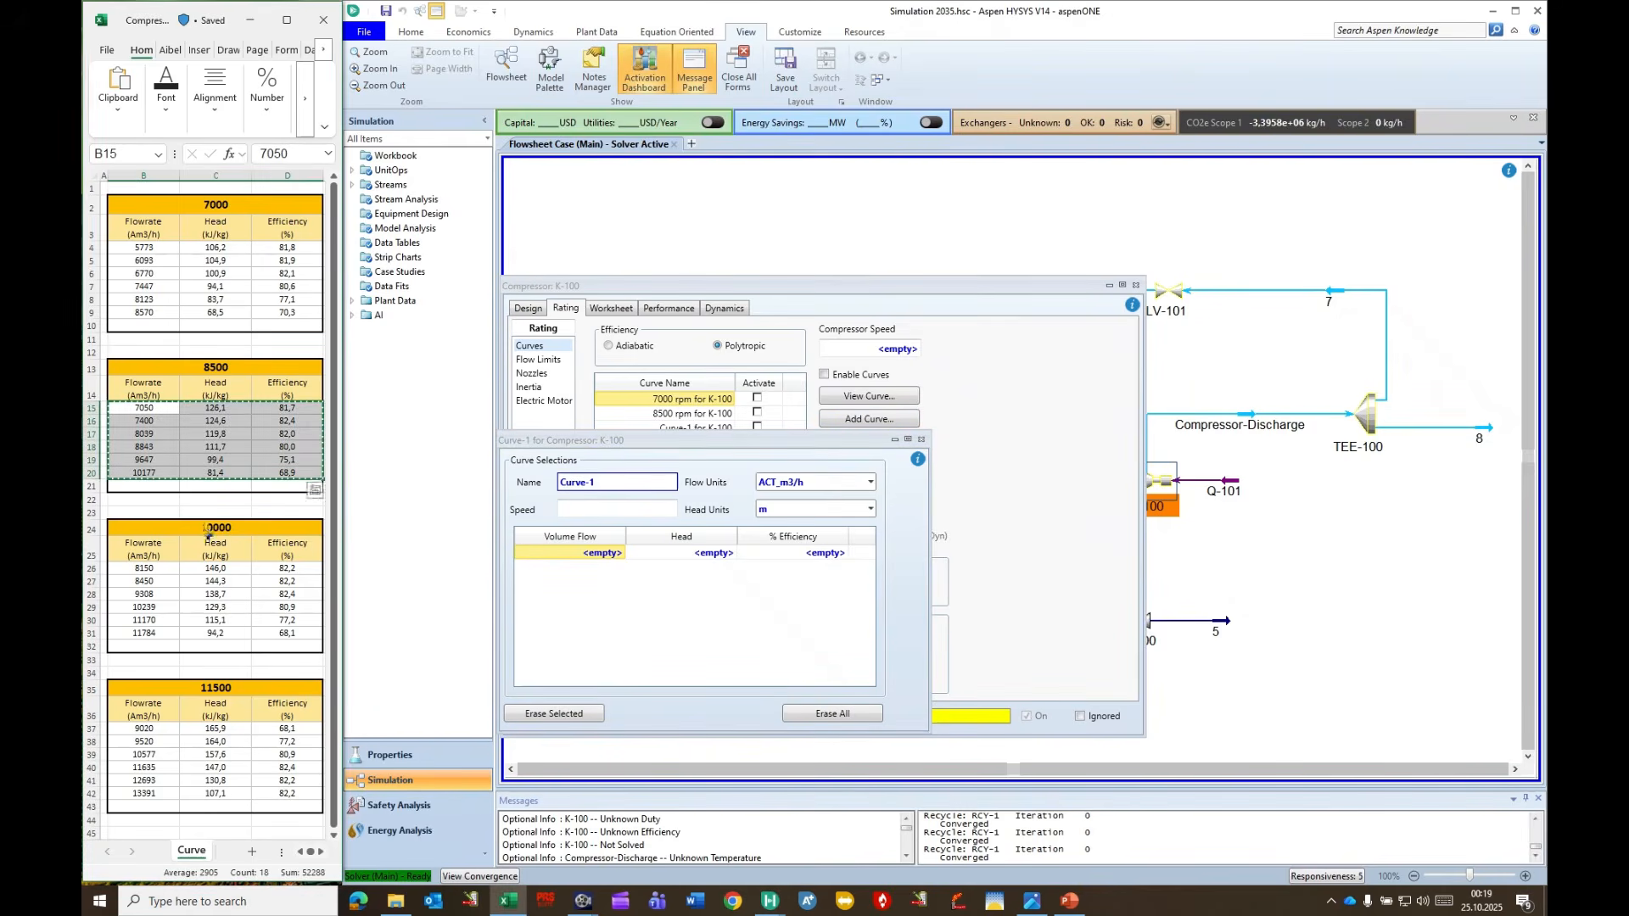
type("10000 rpm")
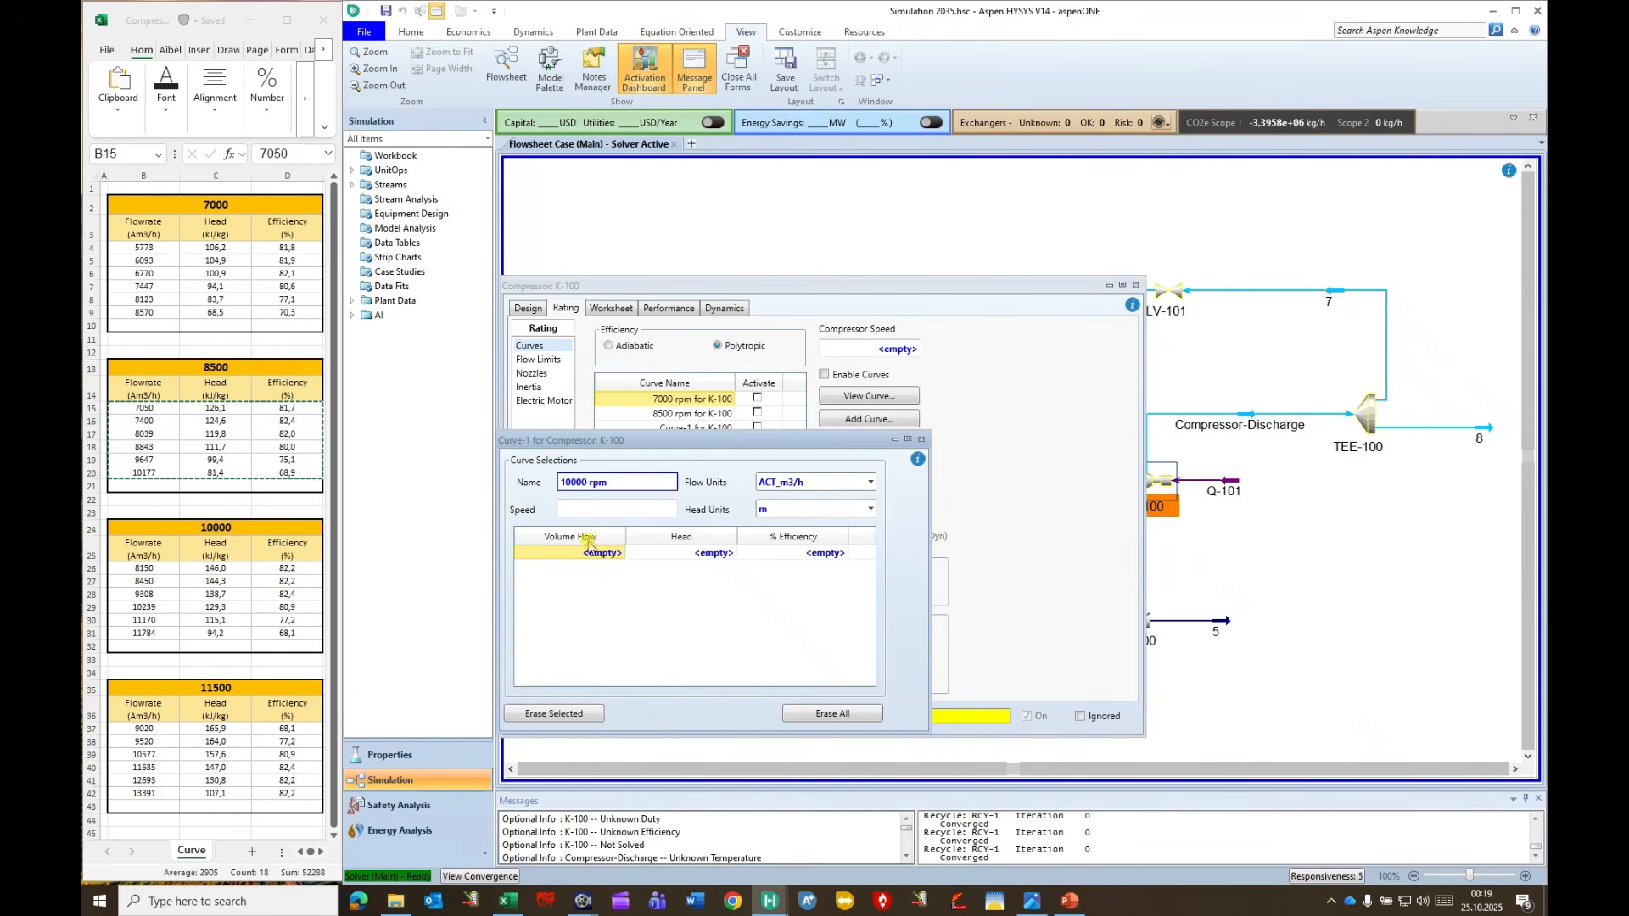
left_click(591, 509)
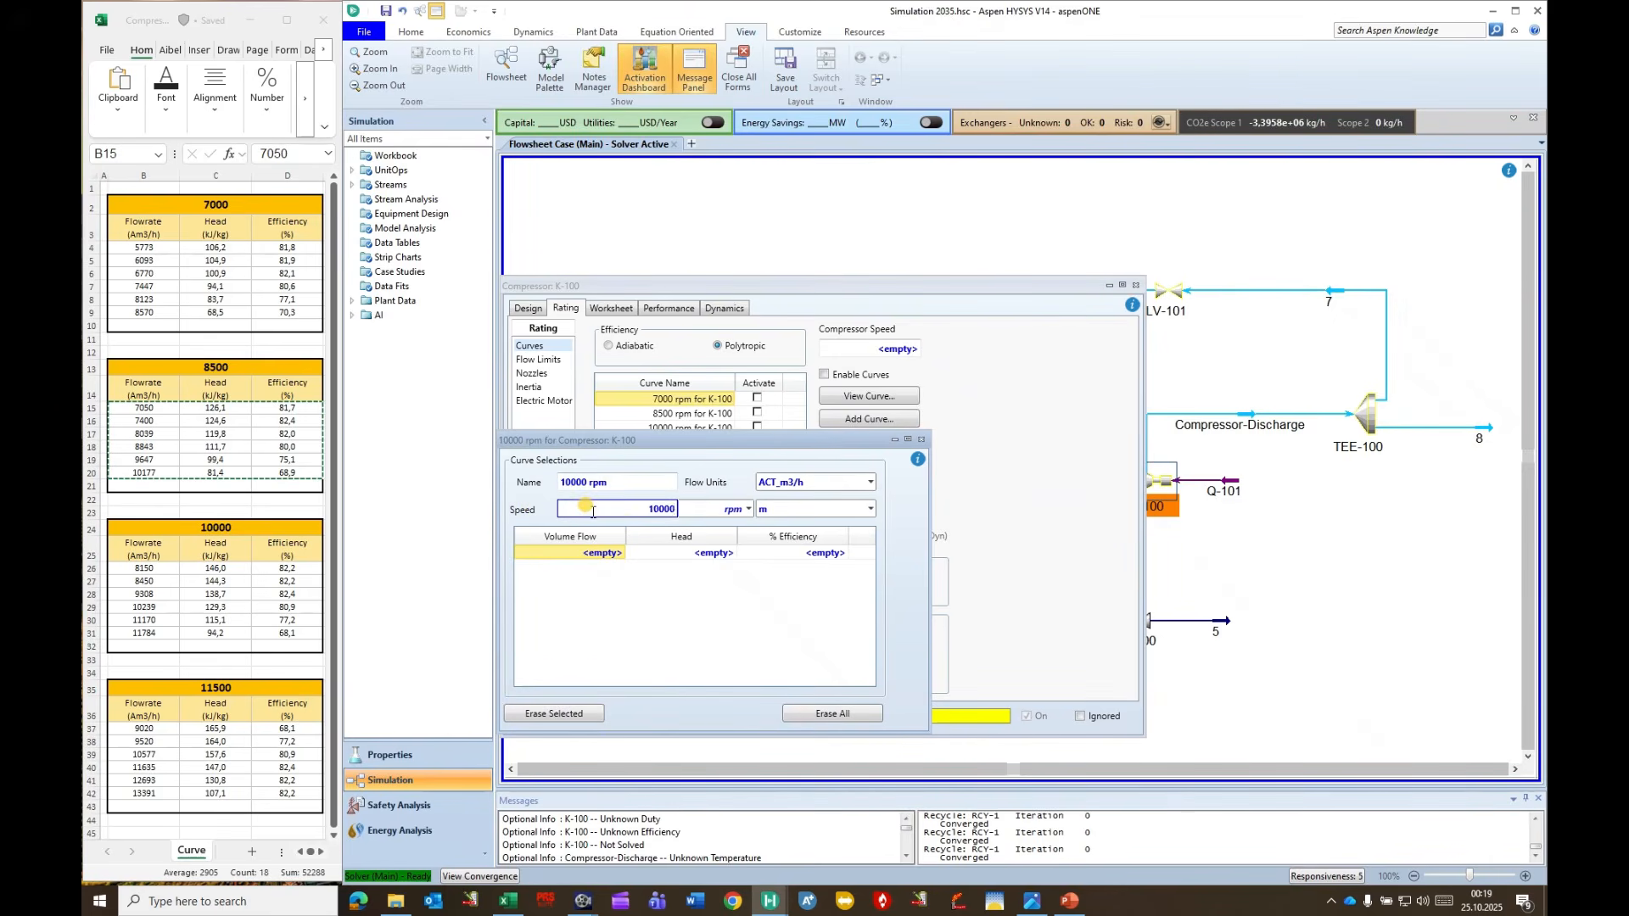
type("10000")
left_click(856, 508)
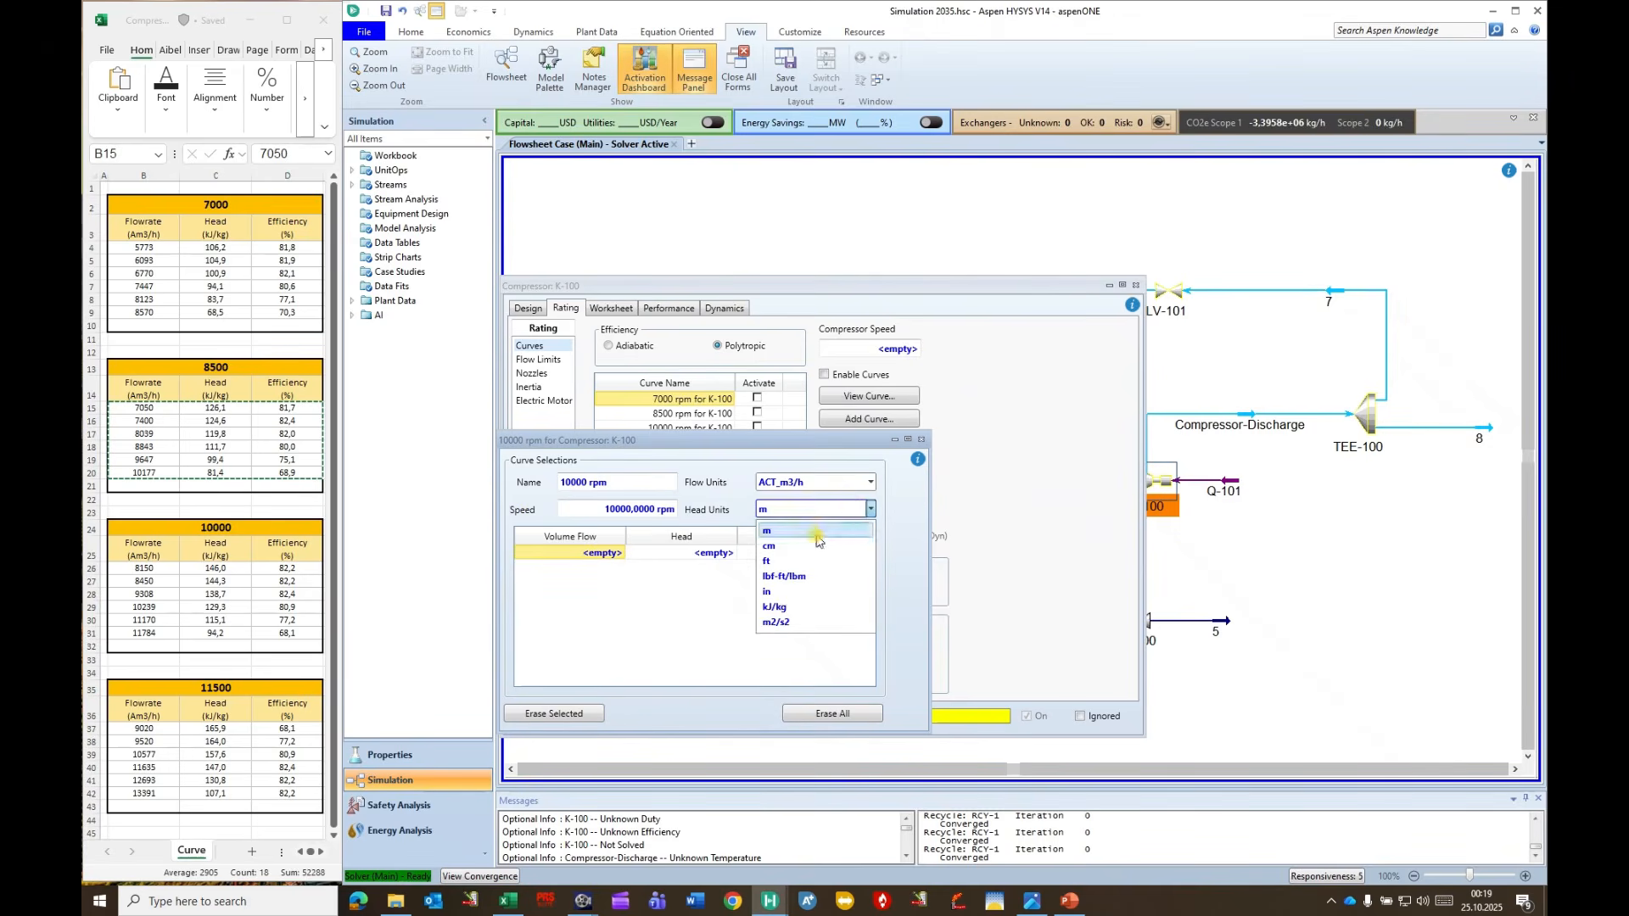
left_click(791, 605)
left_click(662, 552)
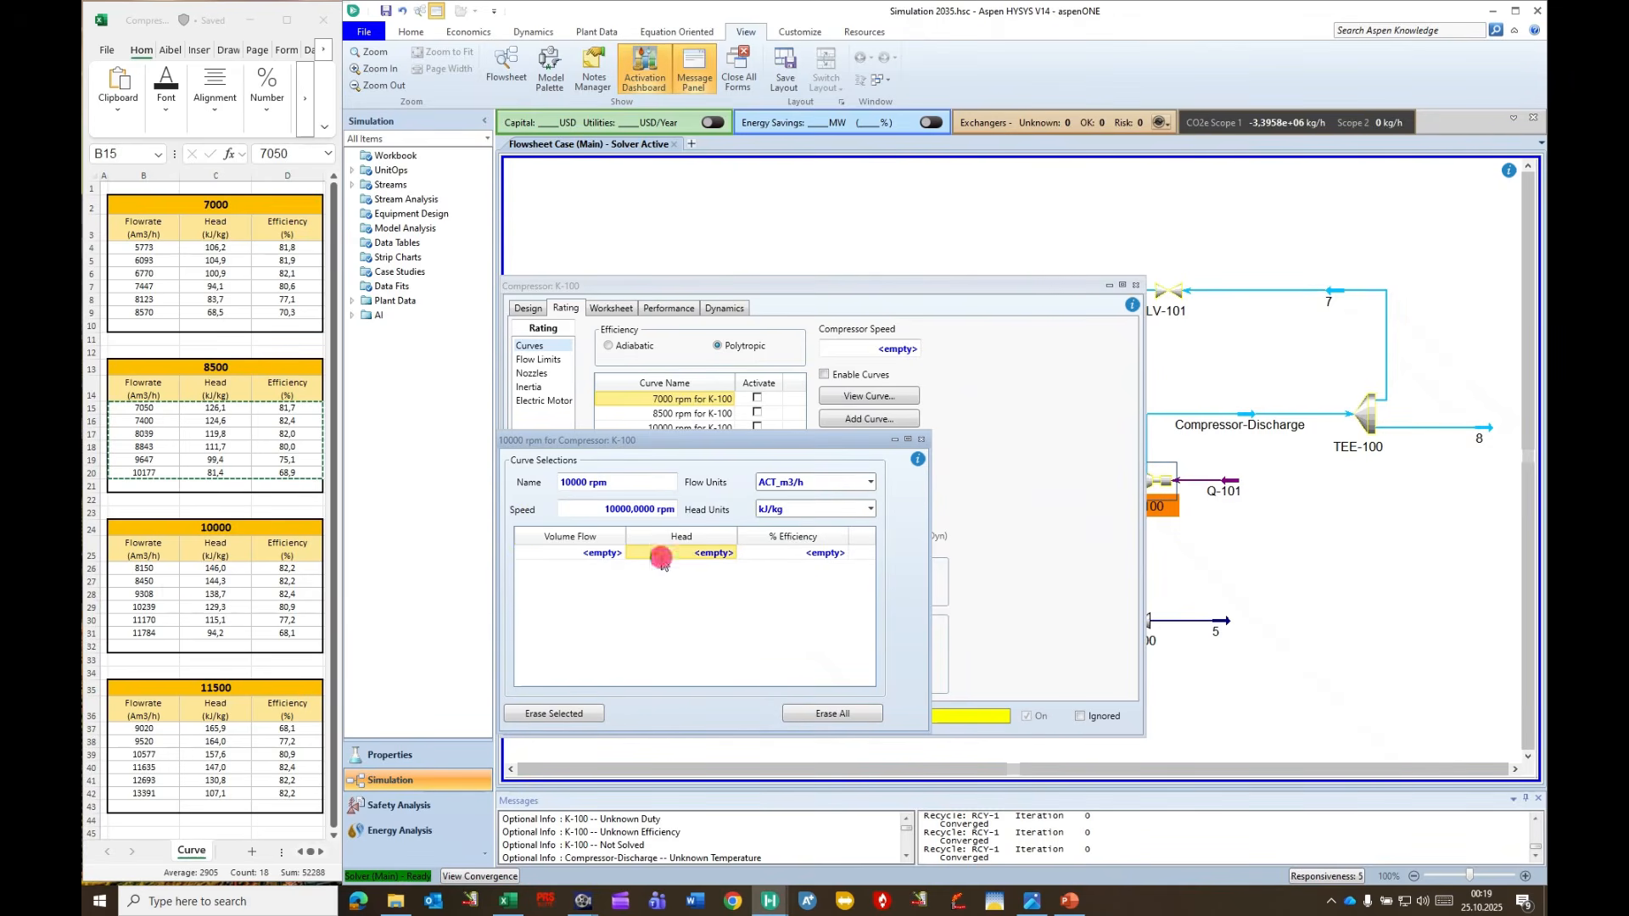
Copy the 10000 table's data rows from the Excel sheet into the 10000 rpm curve's table and close the curve.
left_click(144, 568)
left_click_drag(144, 568, 270, 630)
key("ctrl+c")
left_click(585, 553)
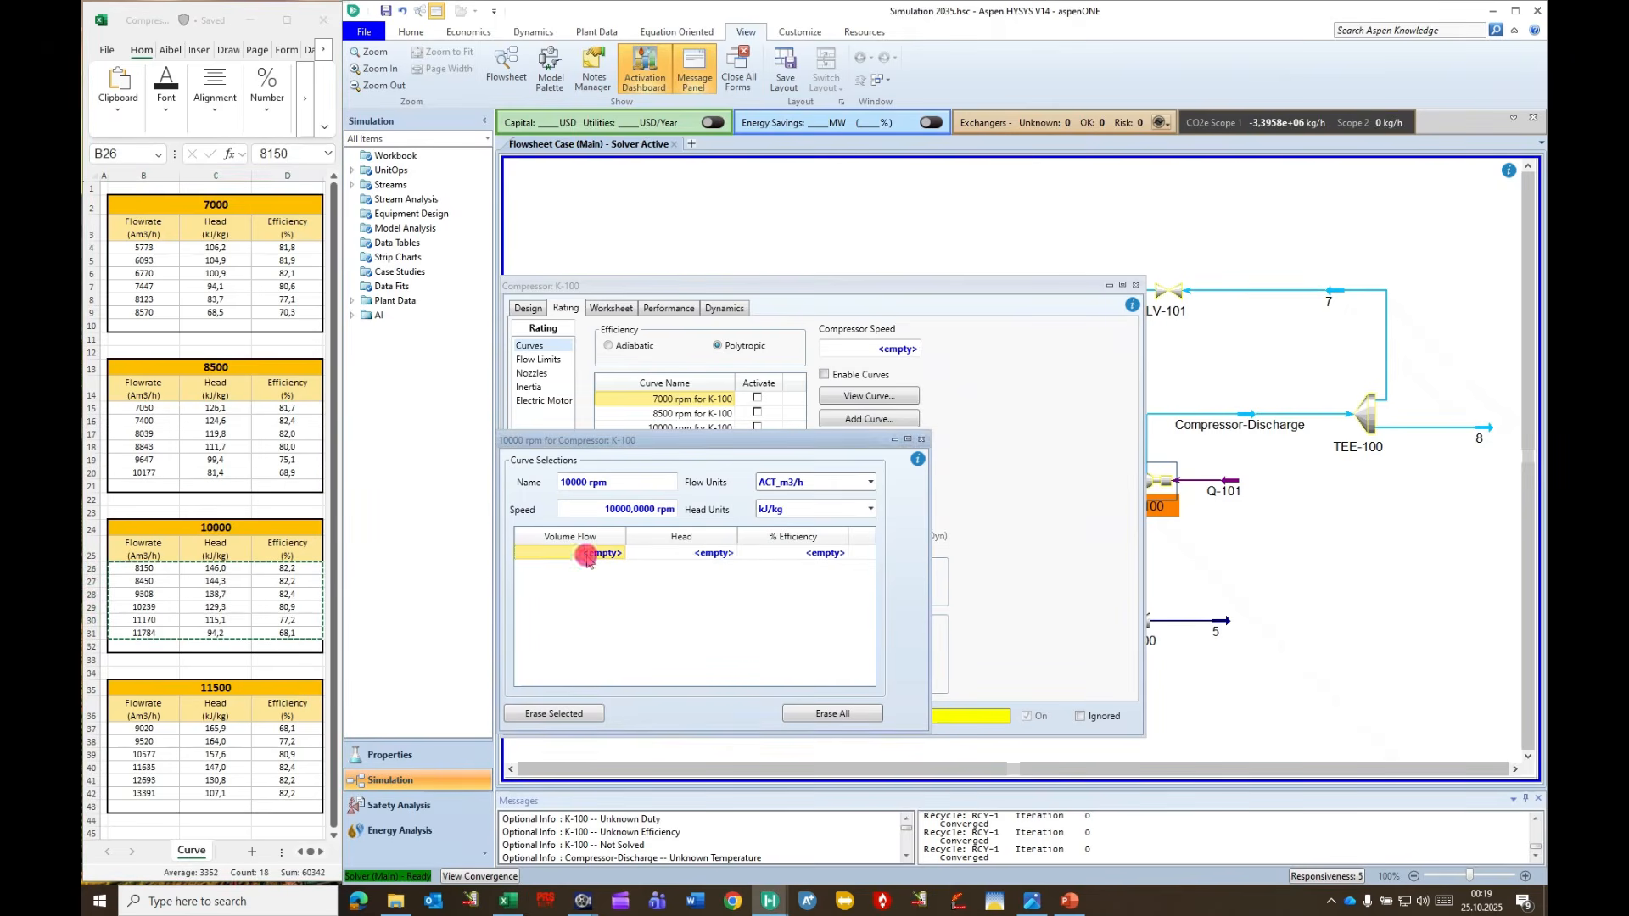
key("ctrl+v")
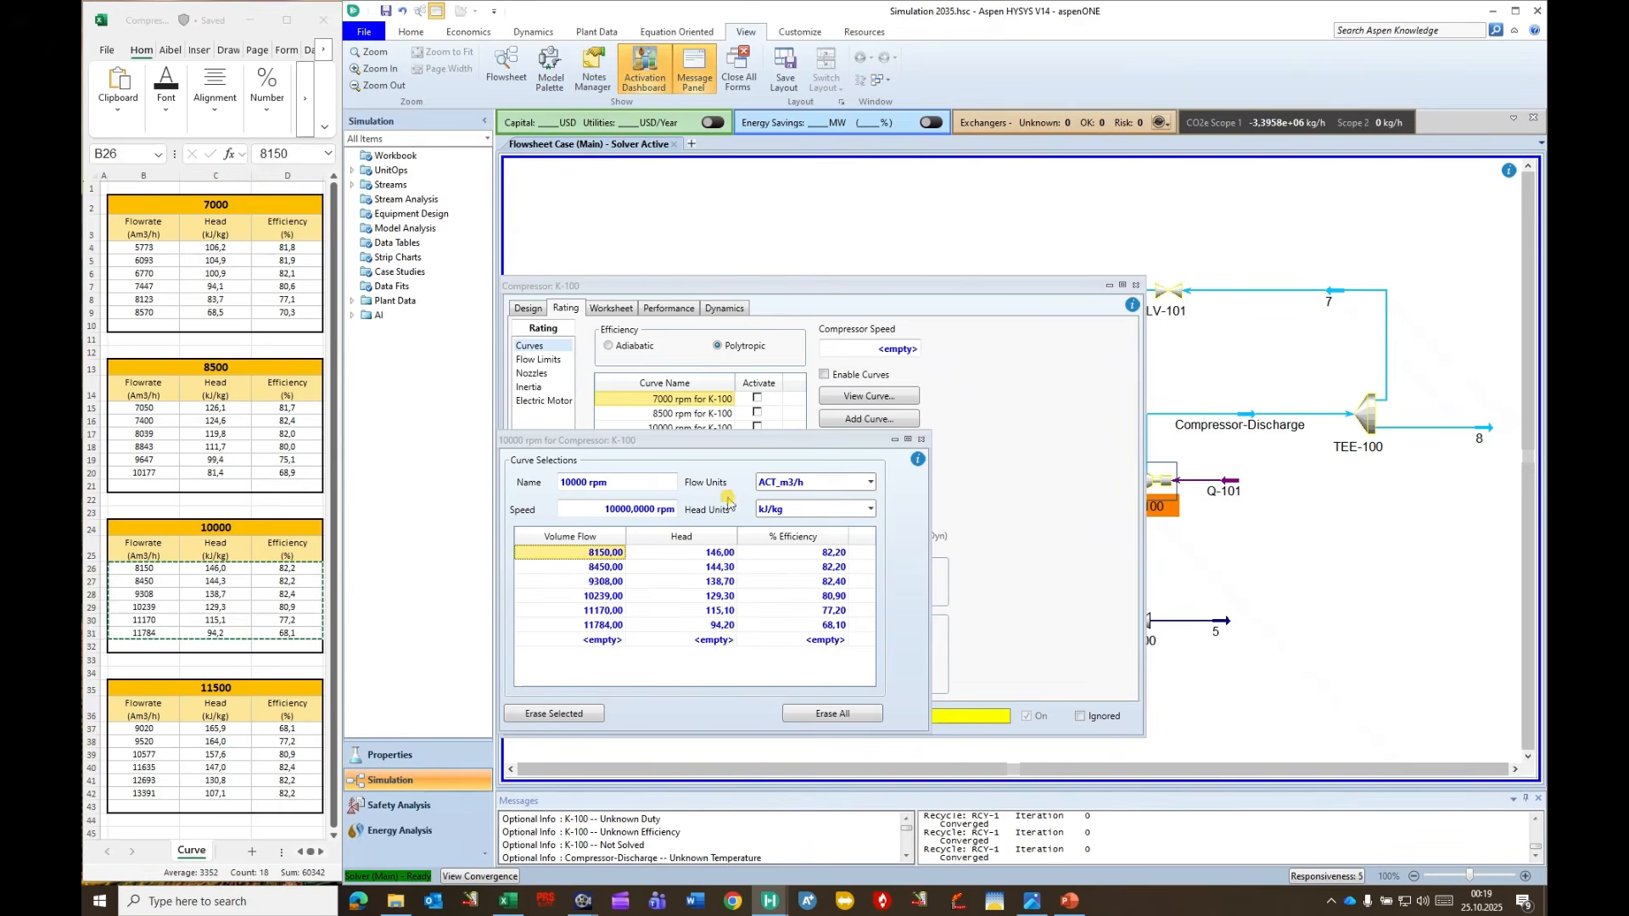
left_click(922, 441)
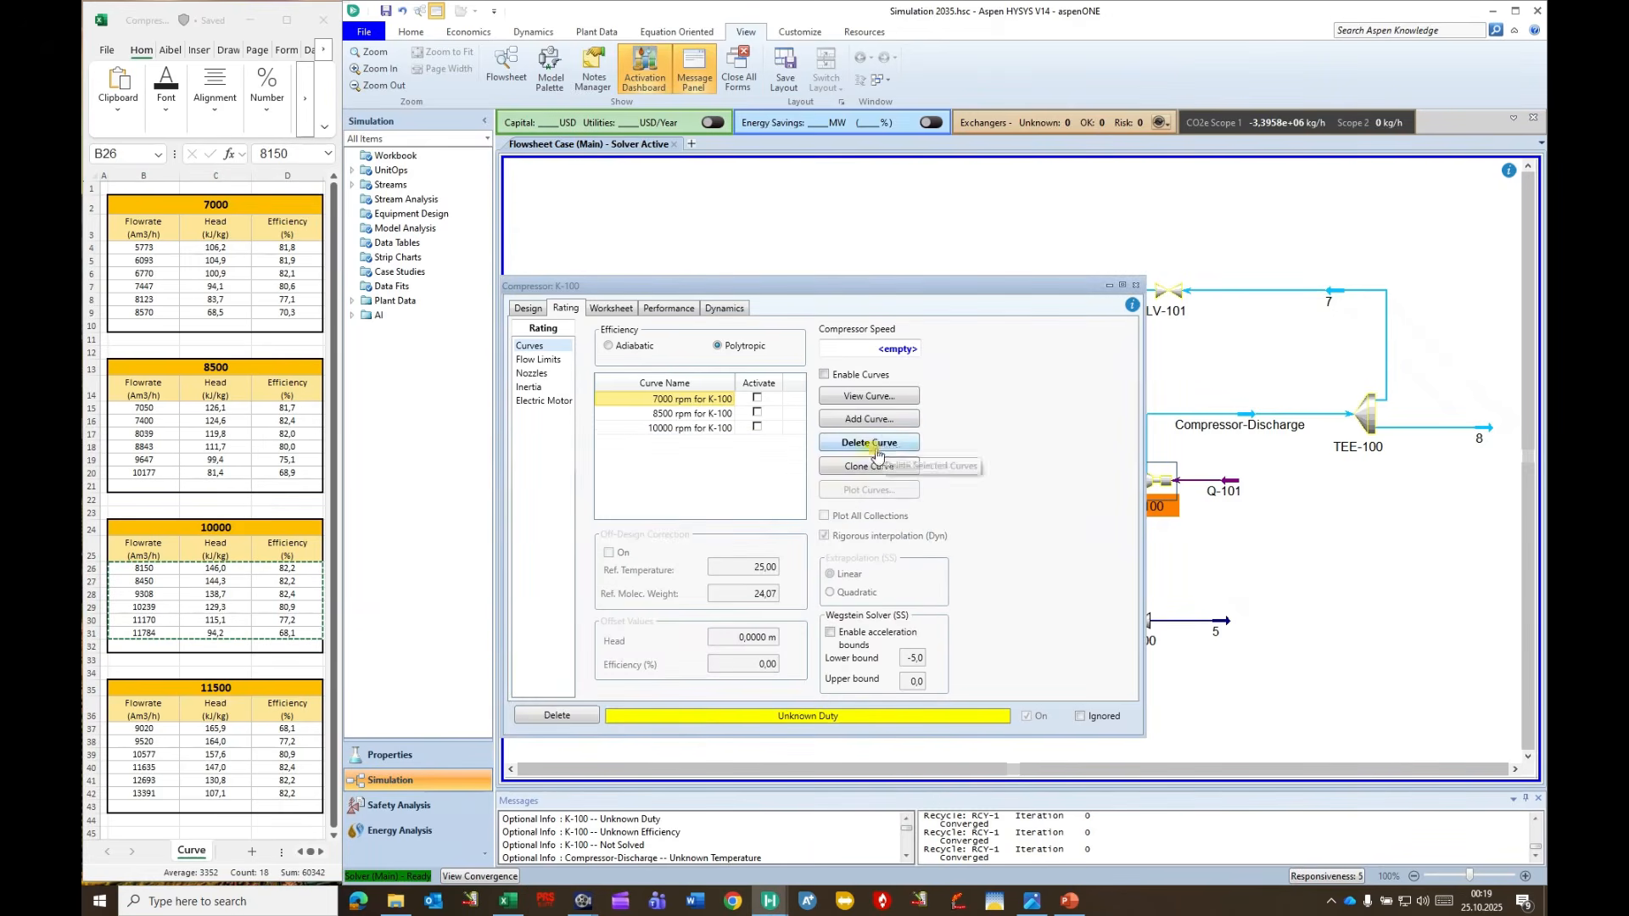
Add a fourth curve named 11500 rpm with a speed of 11500 rpm and head units of kJ/kg.
left_click(872, 419)
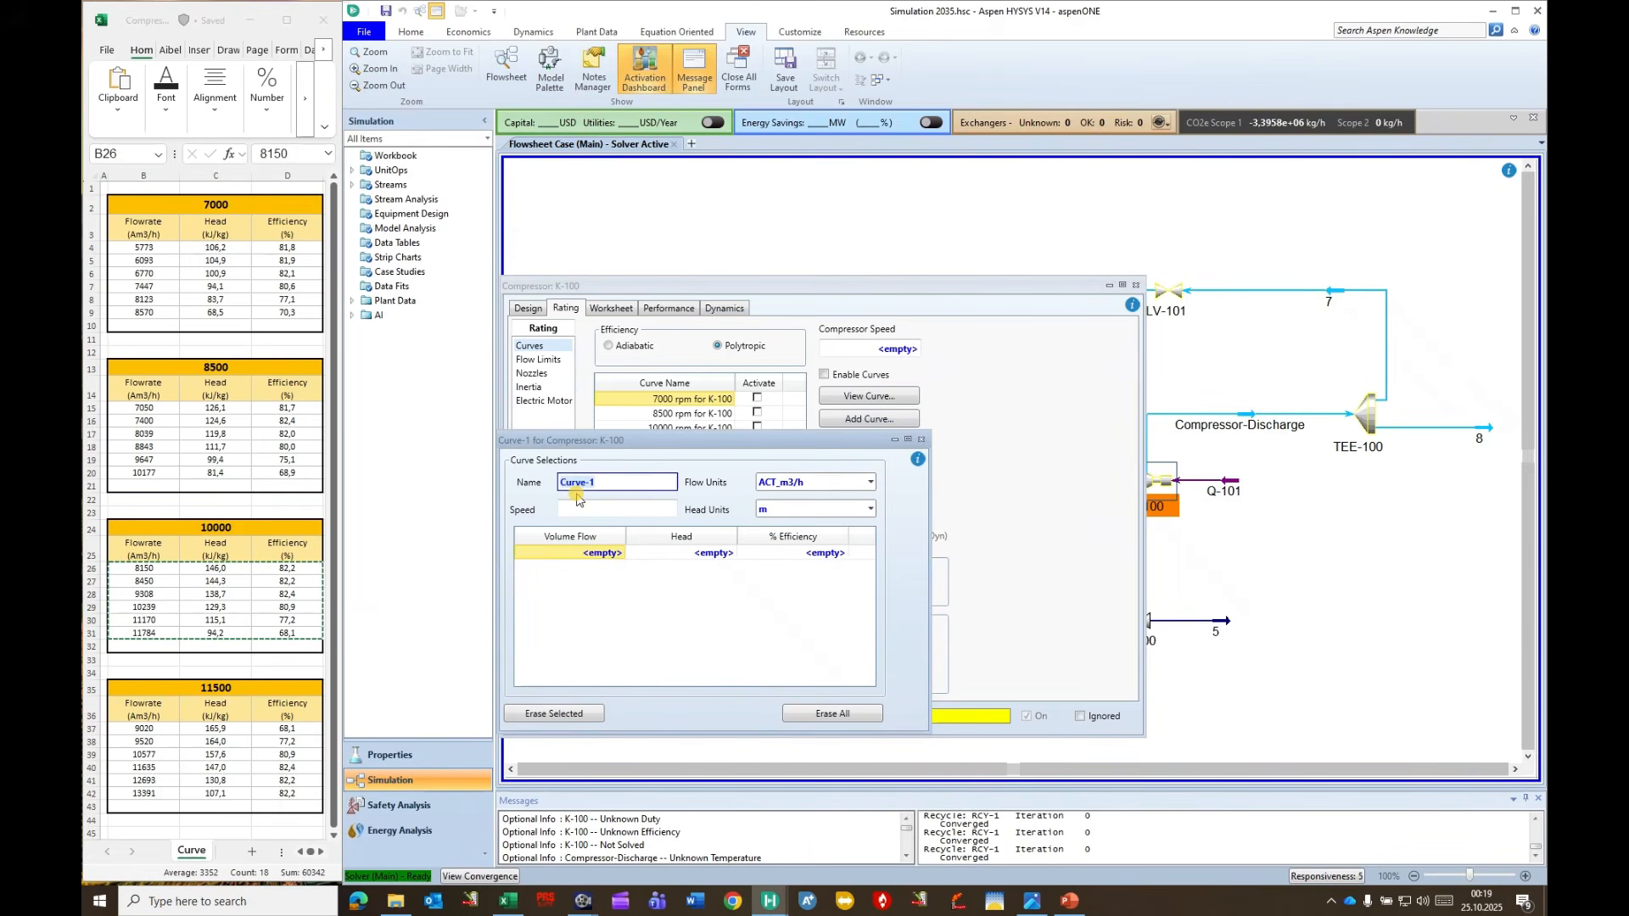
type("11500 rpm")
left_click(768, 509)
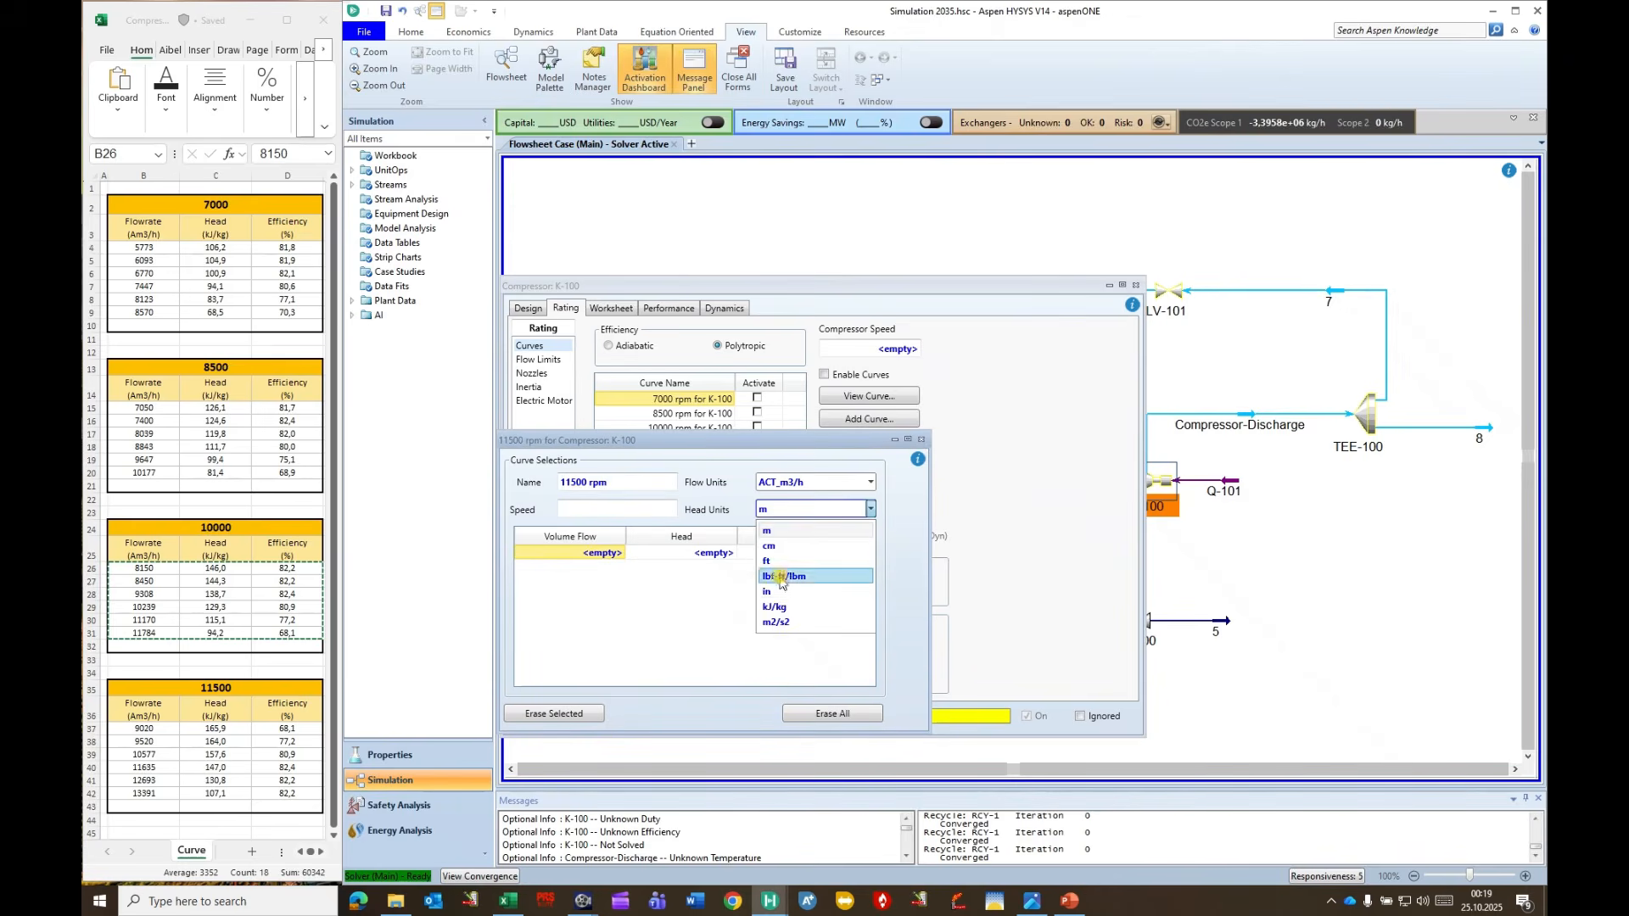
left_click(773, 608)
left_click(613, 507)
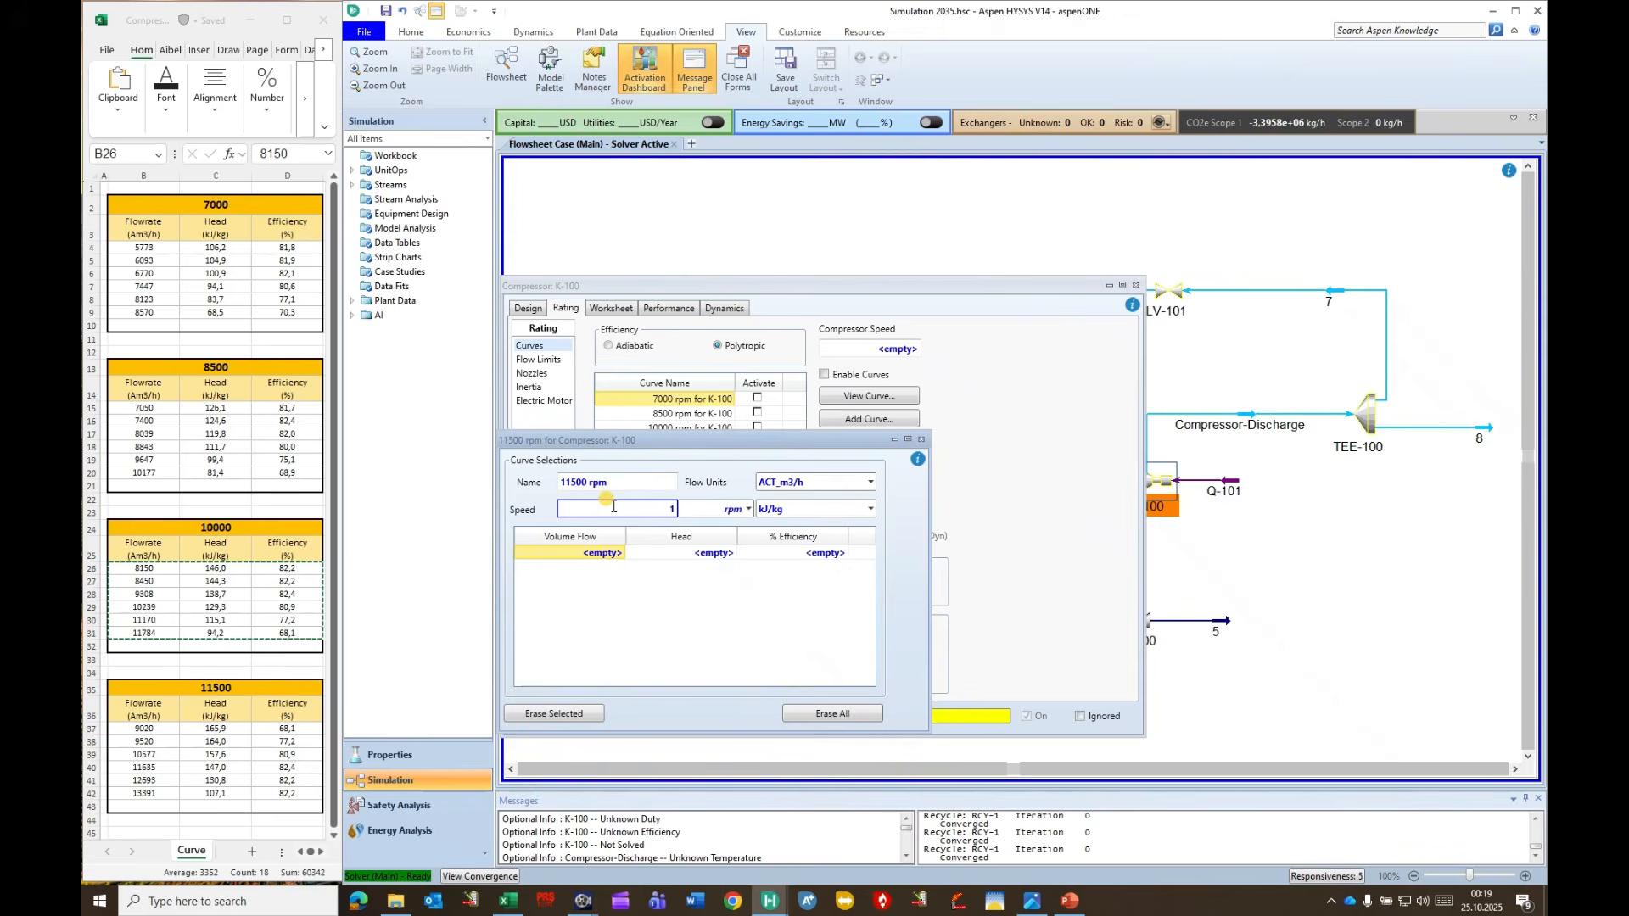
left_click(674, 553)
Copy the 11500 table's data rows from the Excel sheet into the 11500 rpm curve's table and close the curve.
left_click(148, 731)
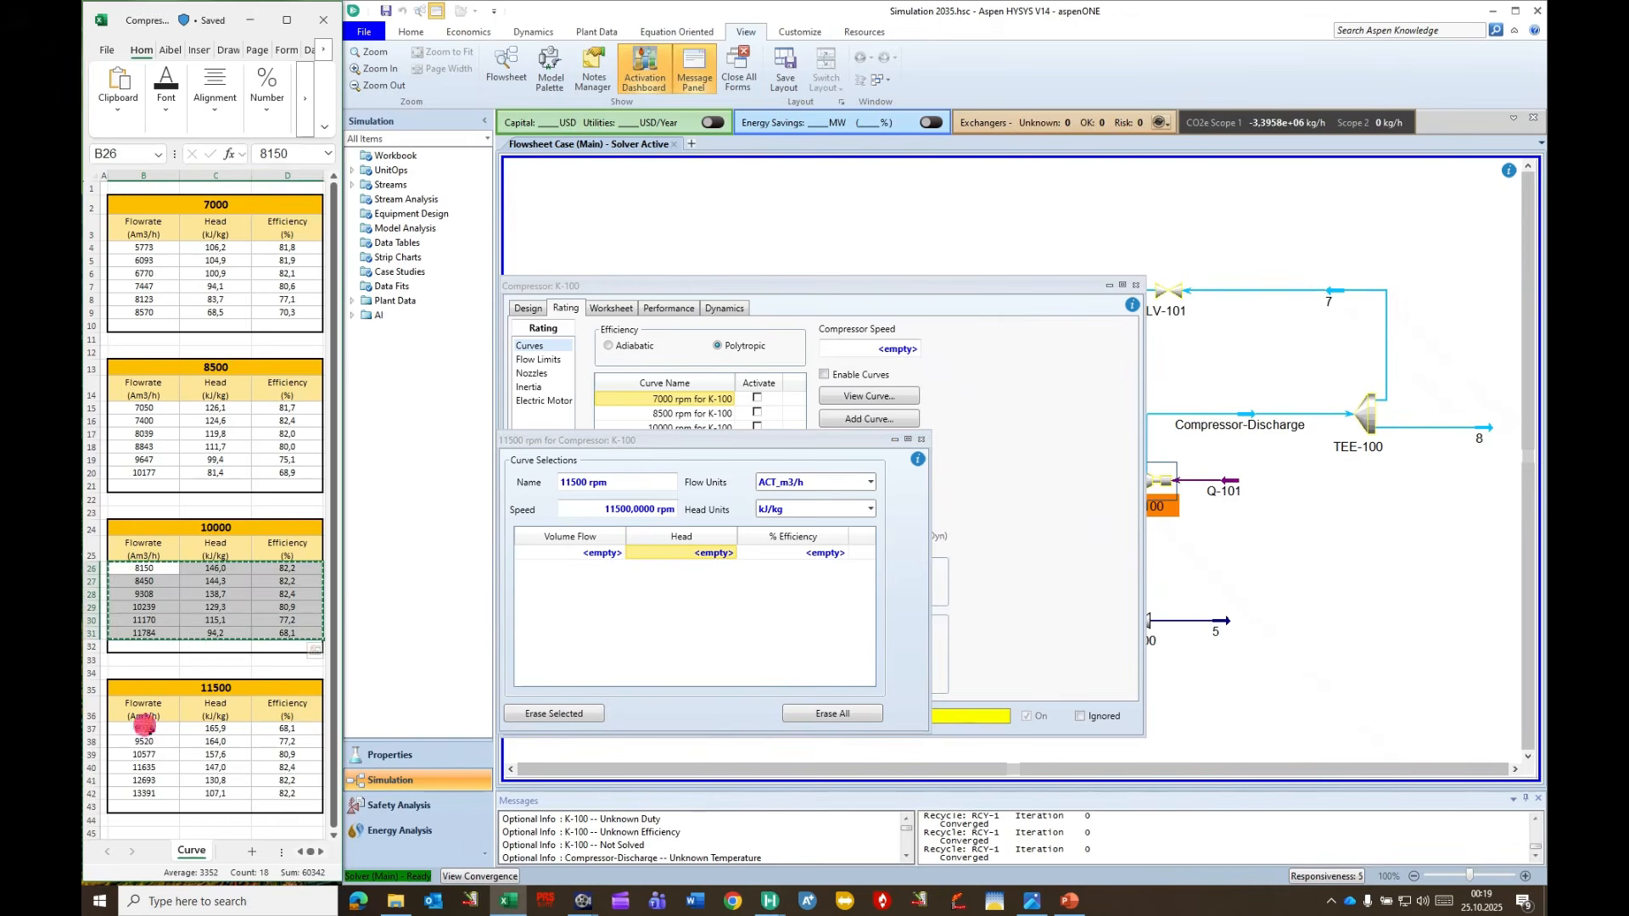
left_click_drag(148, 731, 288, 783)
key("ctrl+c")
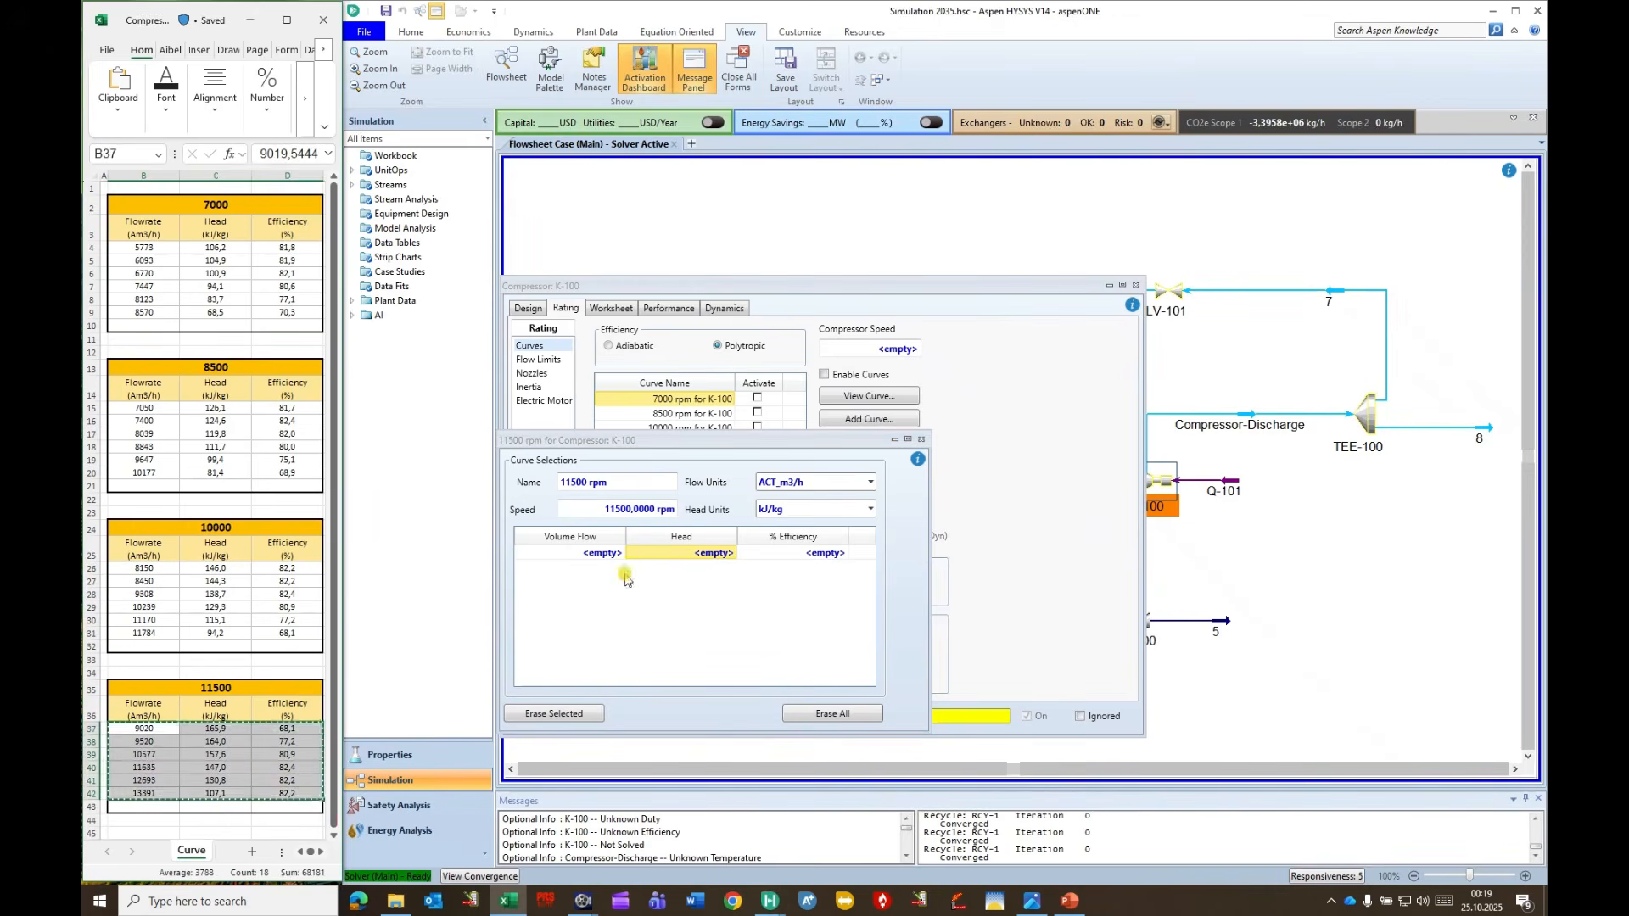
left_click(600, 553)
key("ctrl+v")
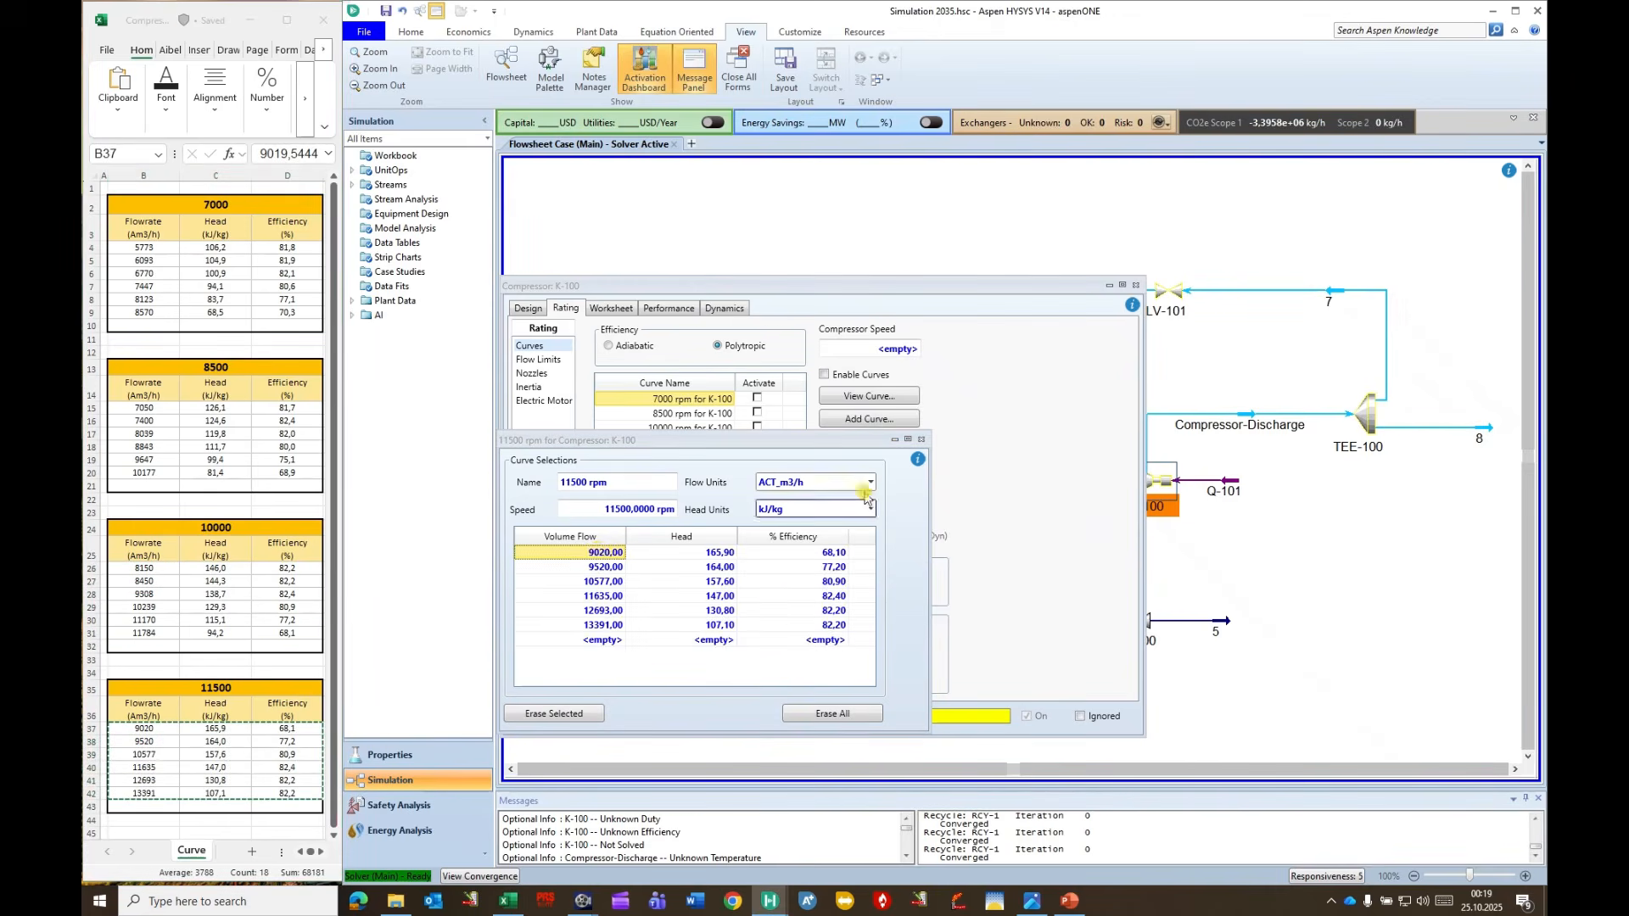
left_click(922, 440)
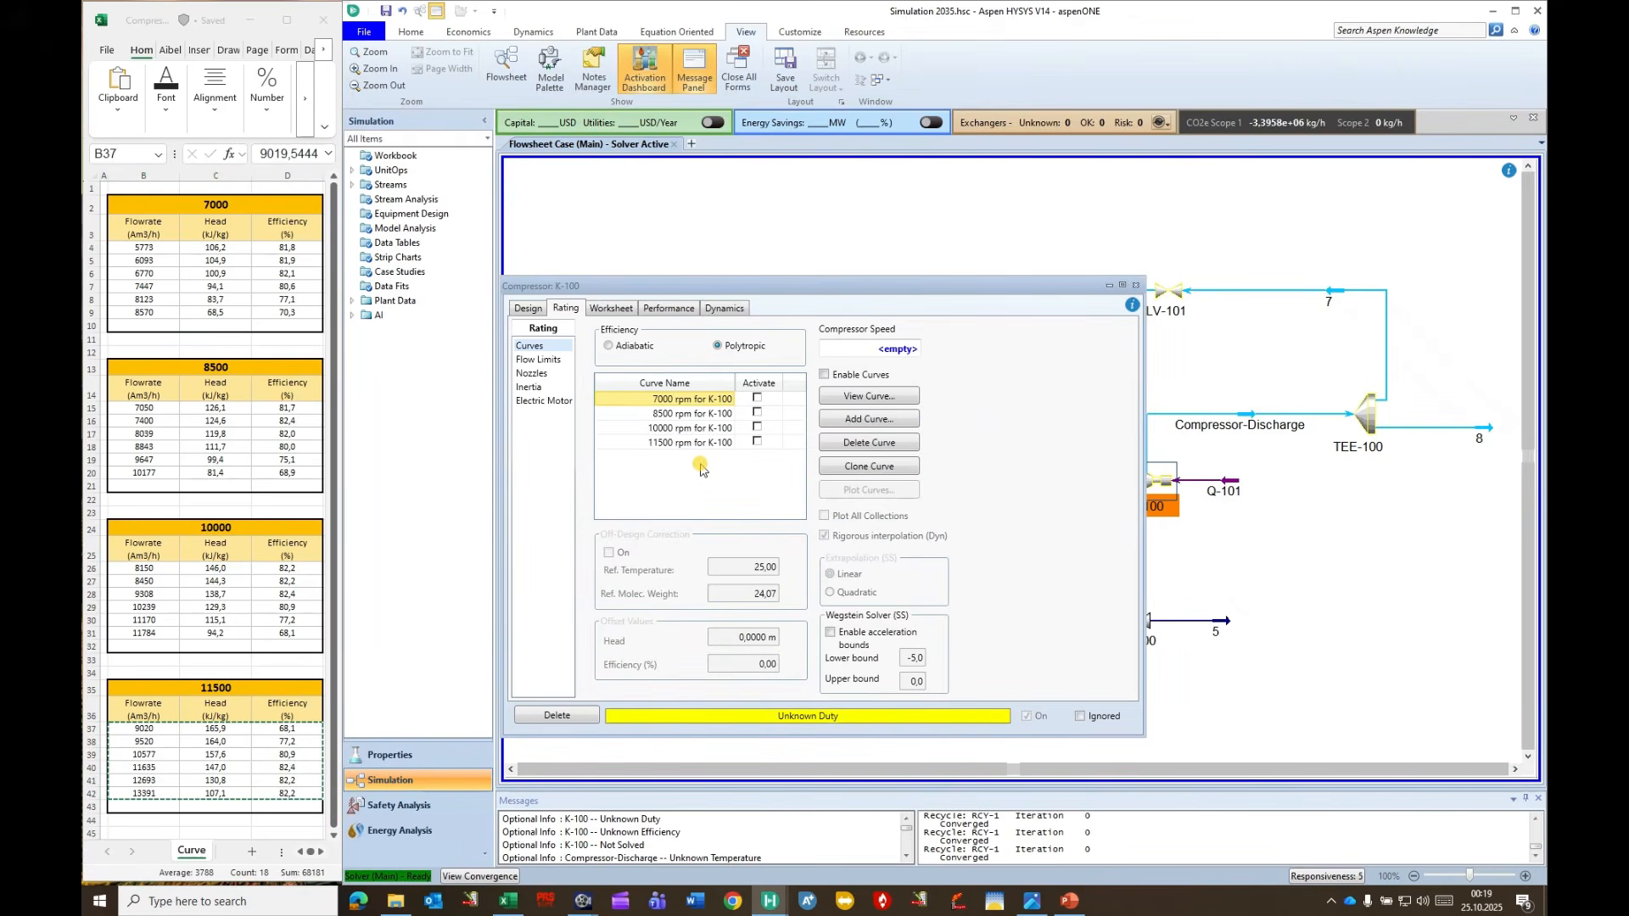
Activate the 7000, 8500, 10000 and 11500 rpm curves of compressor K-100.
left_click(757, 397)
left_click(756, 411)
left_click(758, 428)
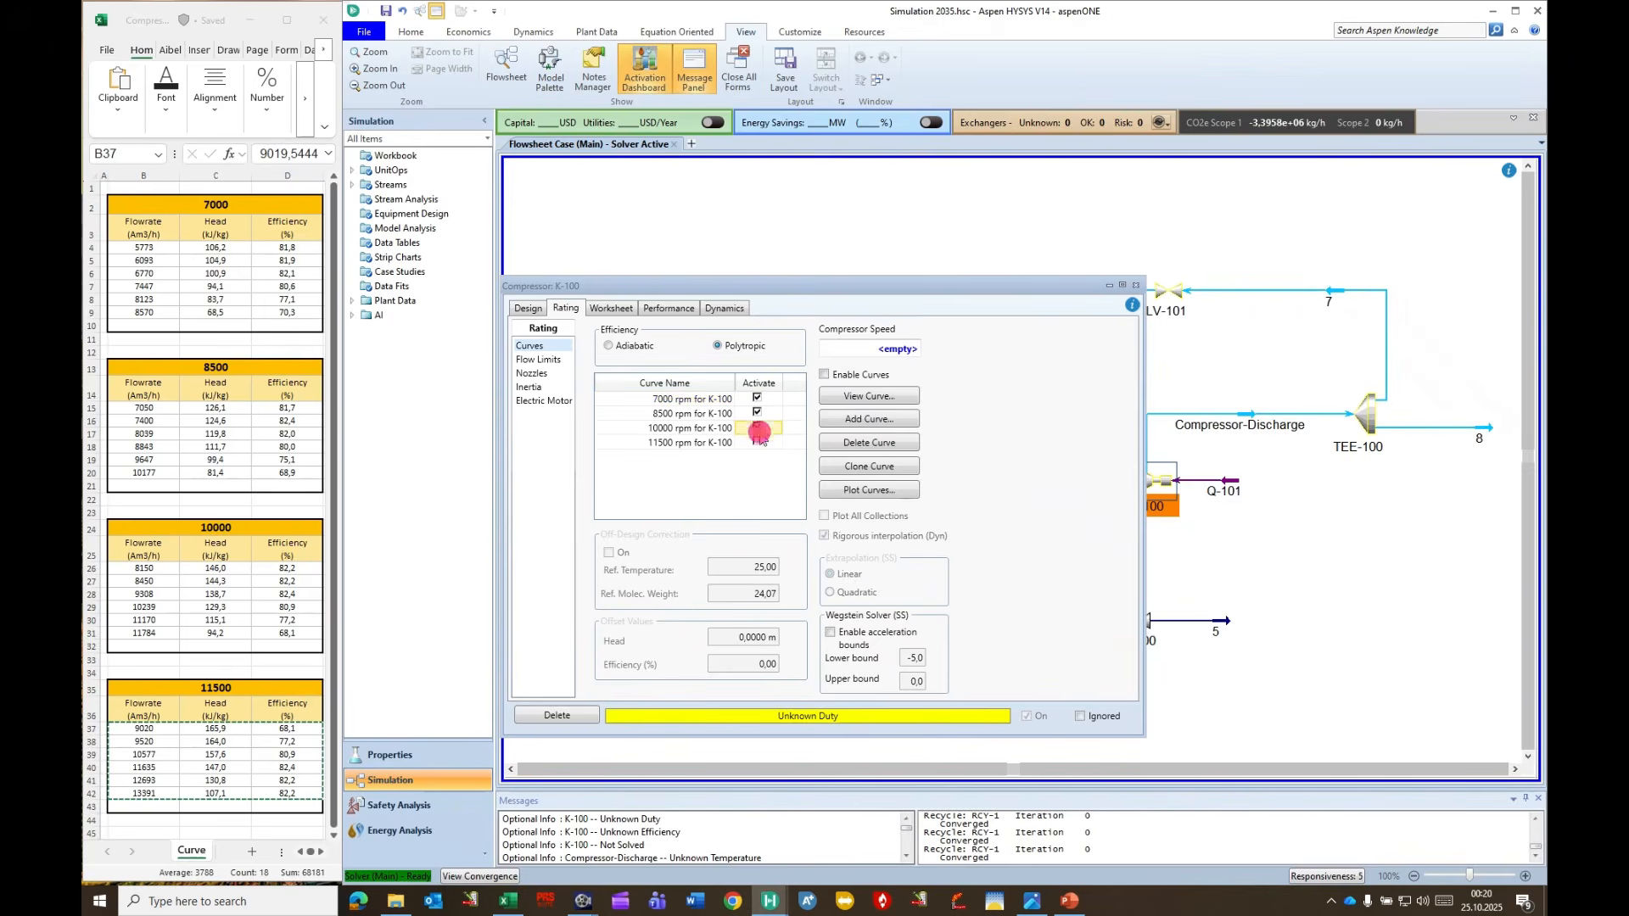
left_click(758, 442)
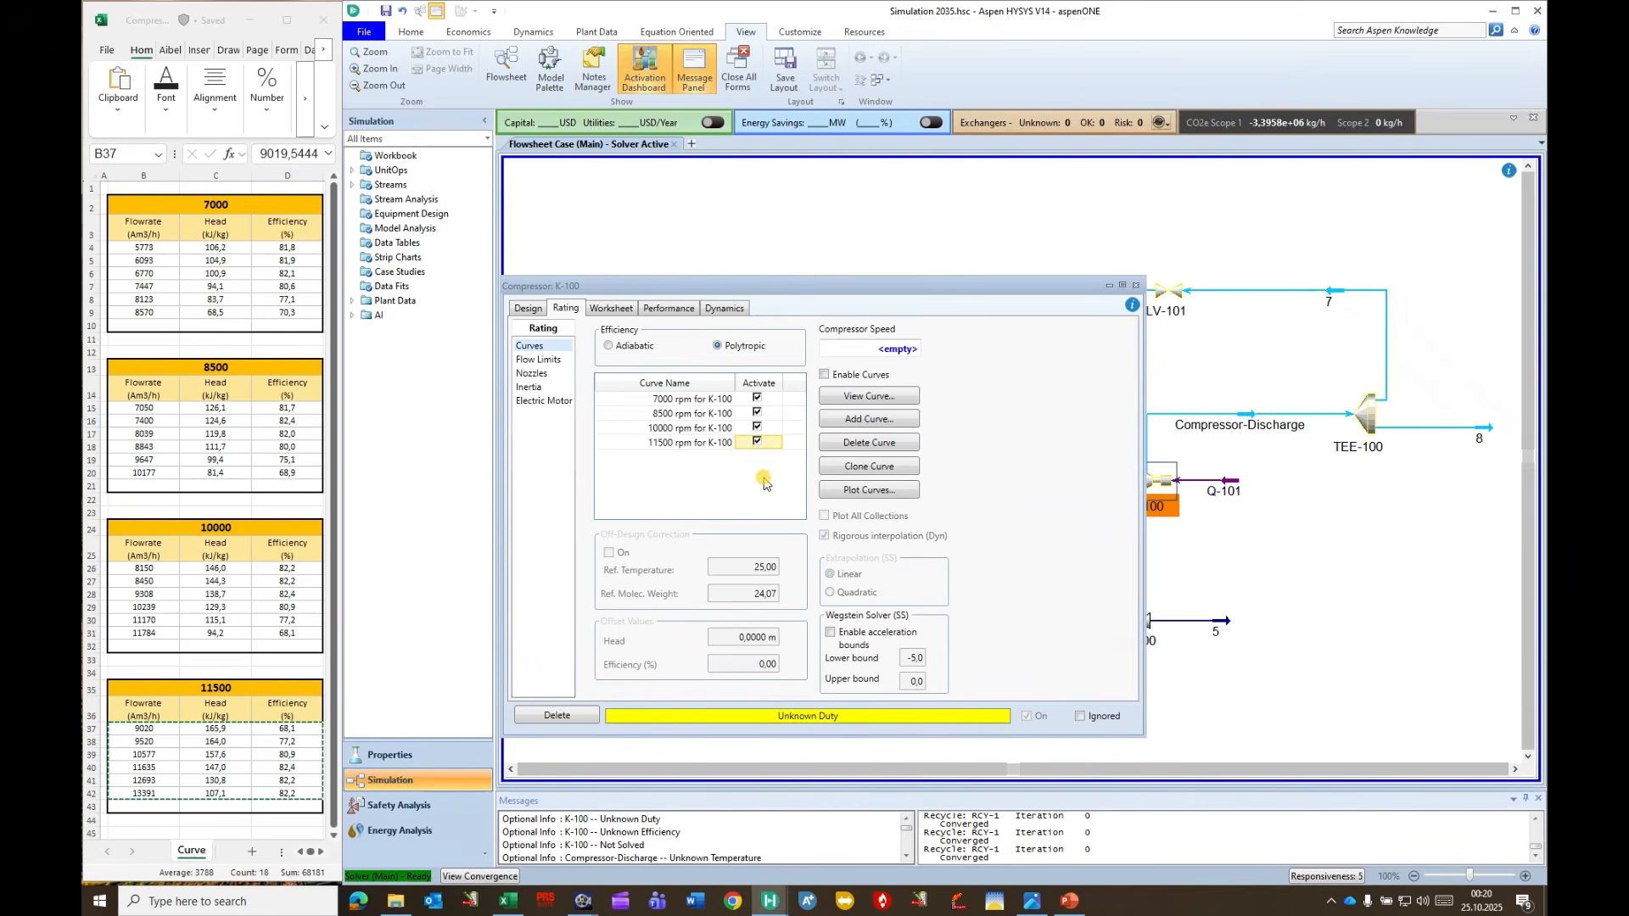
Plot the compressor's head curves and arrange the plot beside the K-100 window.
left_click(867, 490)
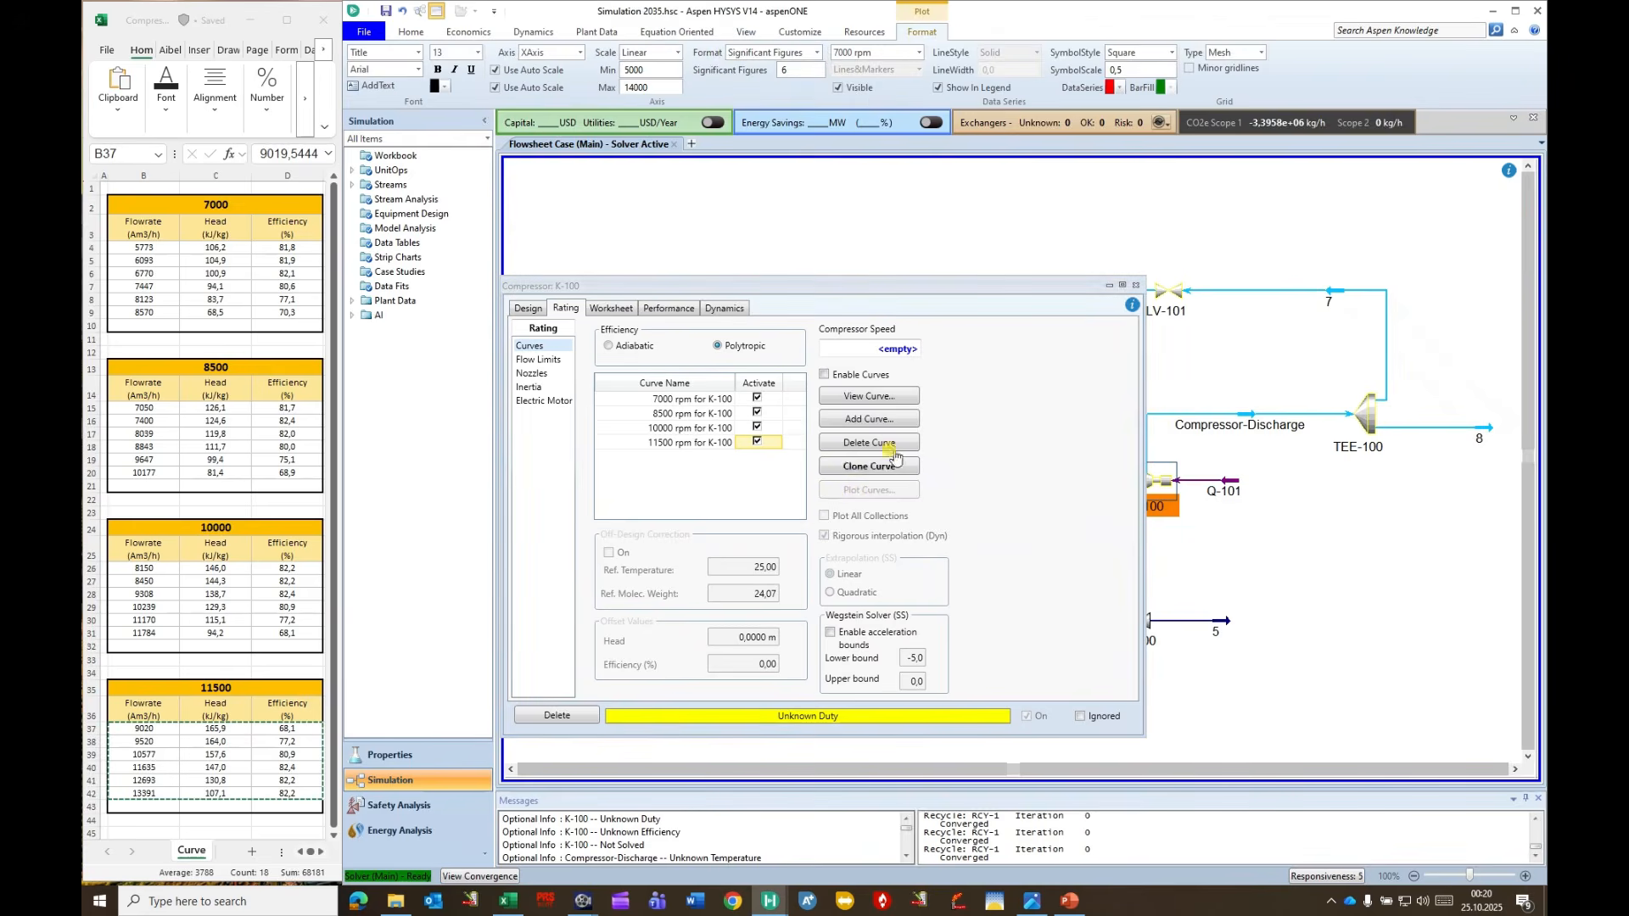
left_click_drag(1383, 290, 1078, 363)
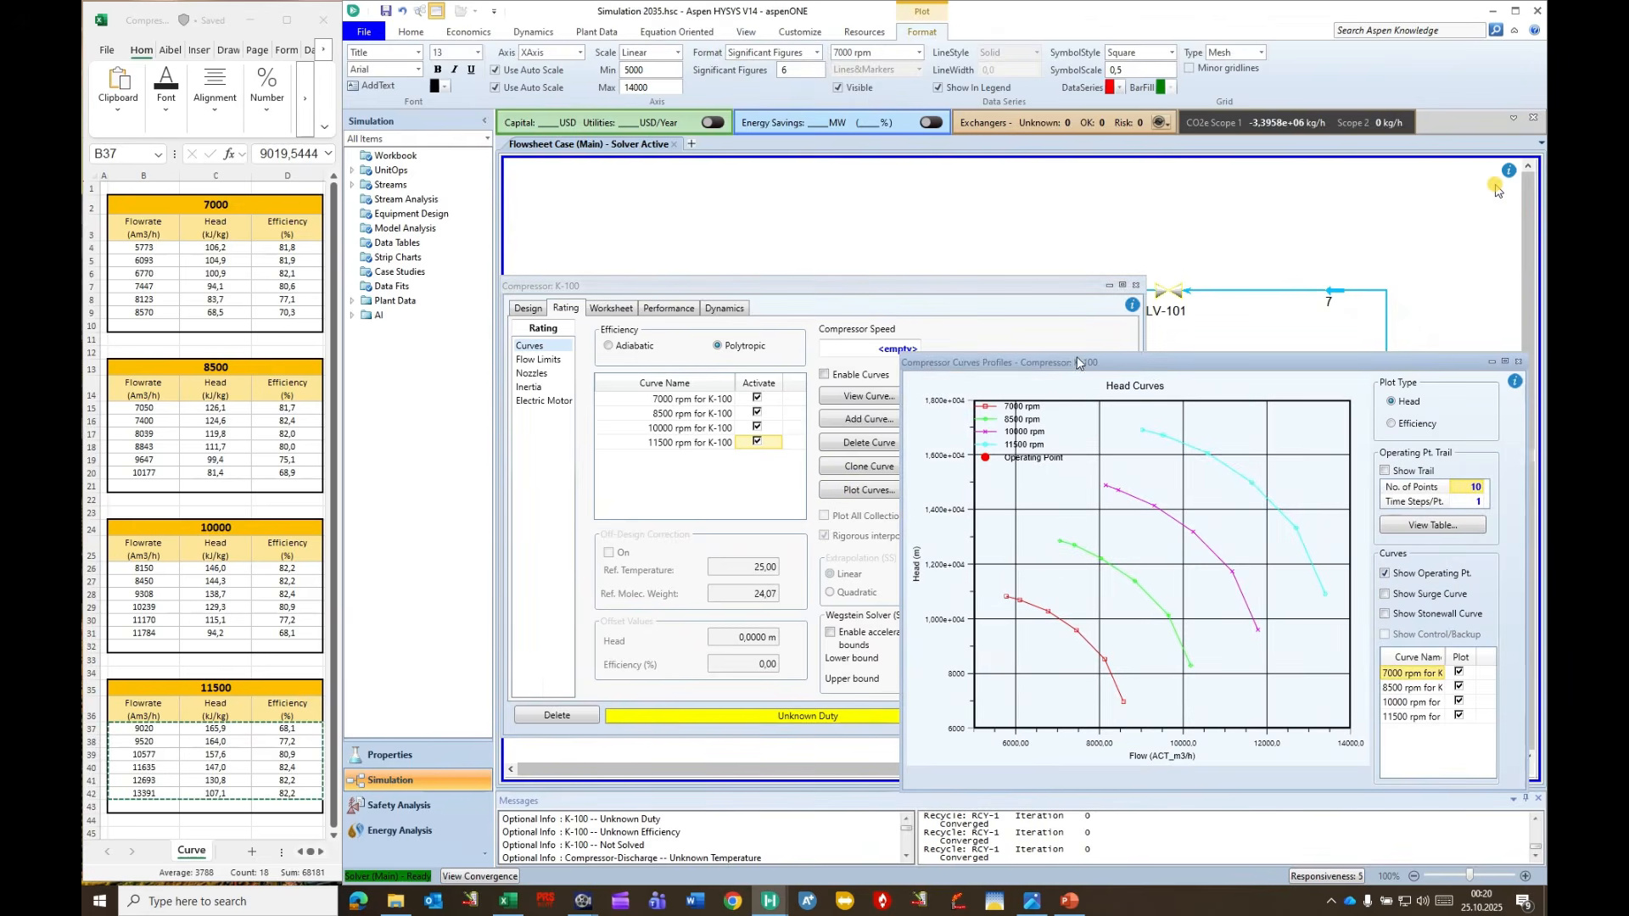
left_click_drag(804, 288, 711, 339)
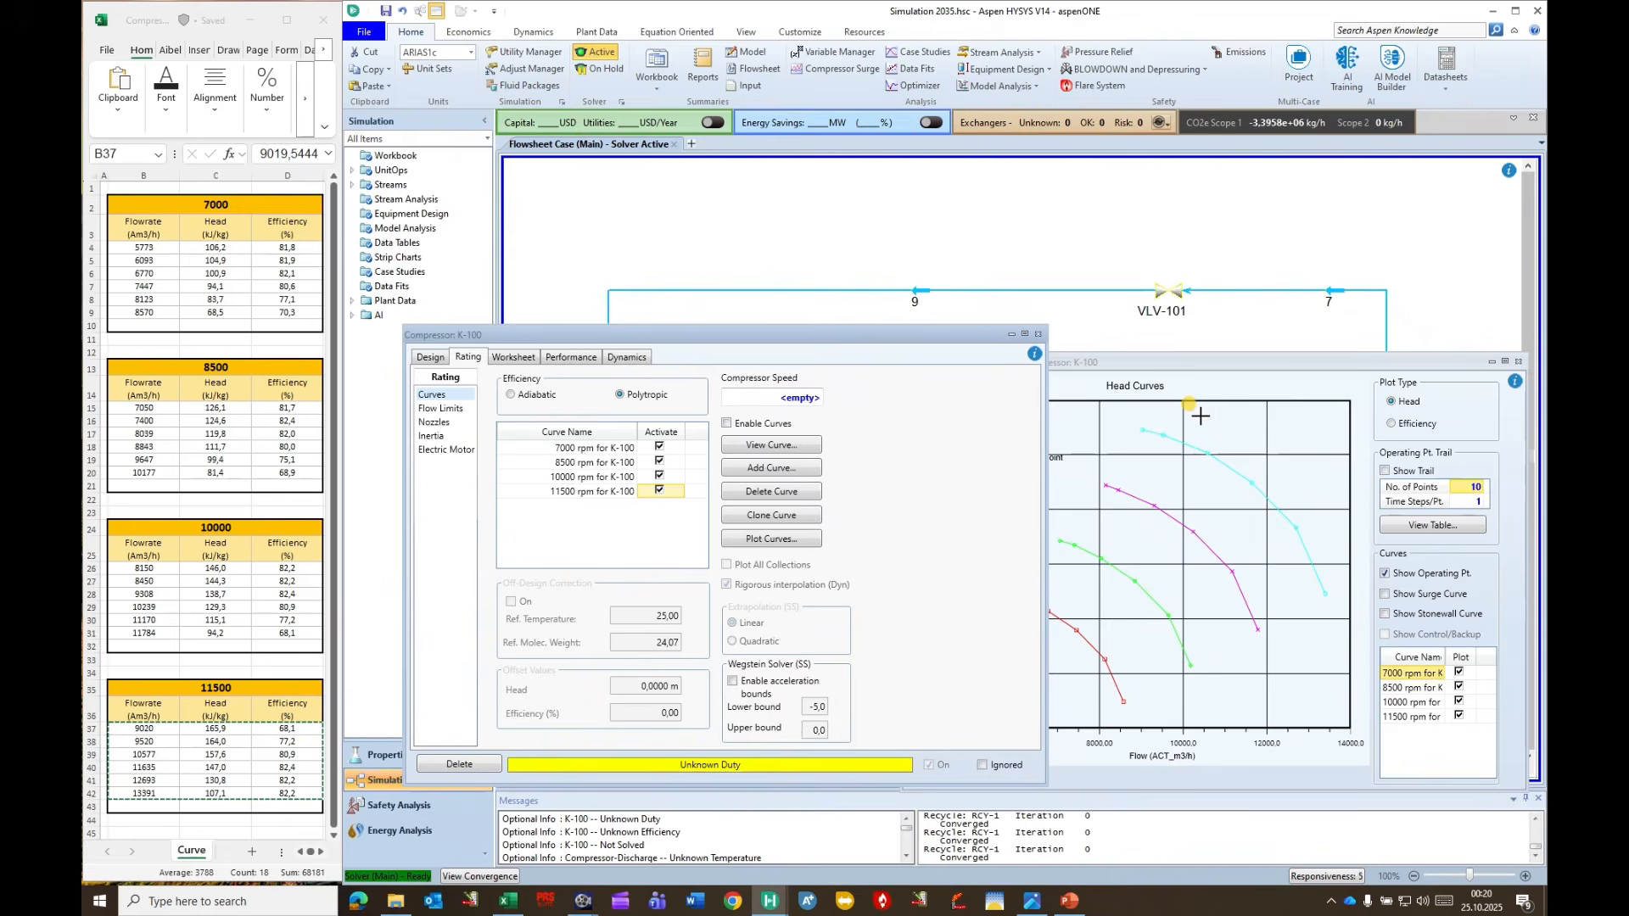
Enable the use of the performance curves for compressor K-100.
left_click(773, 395)
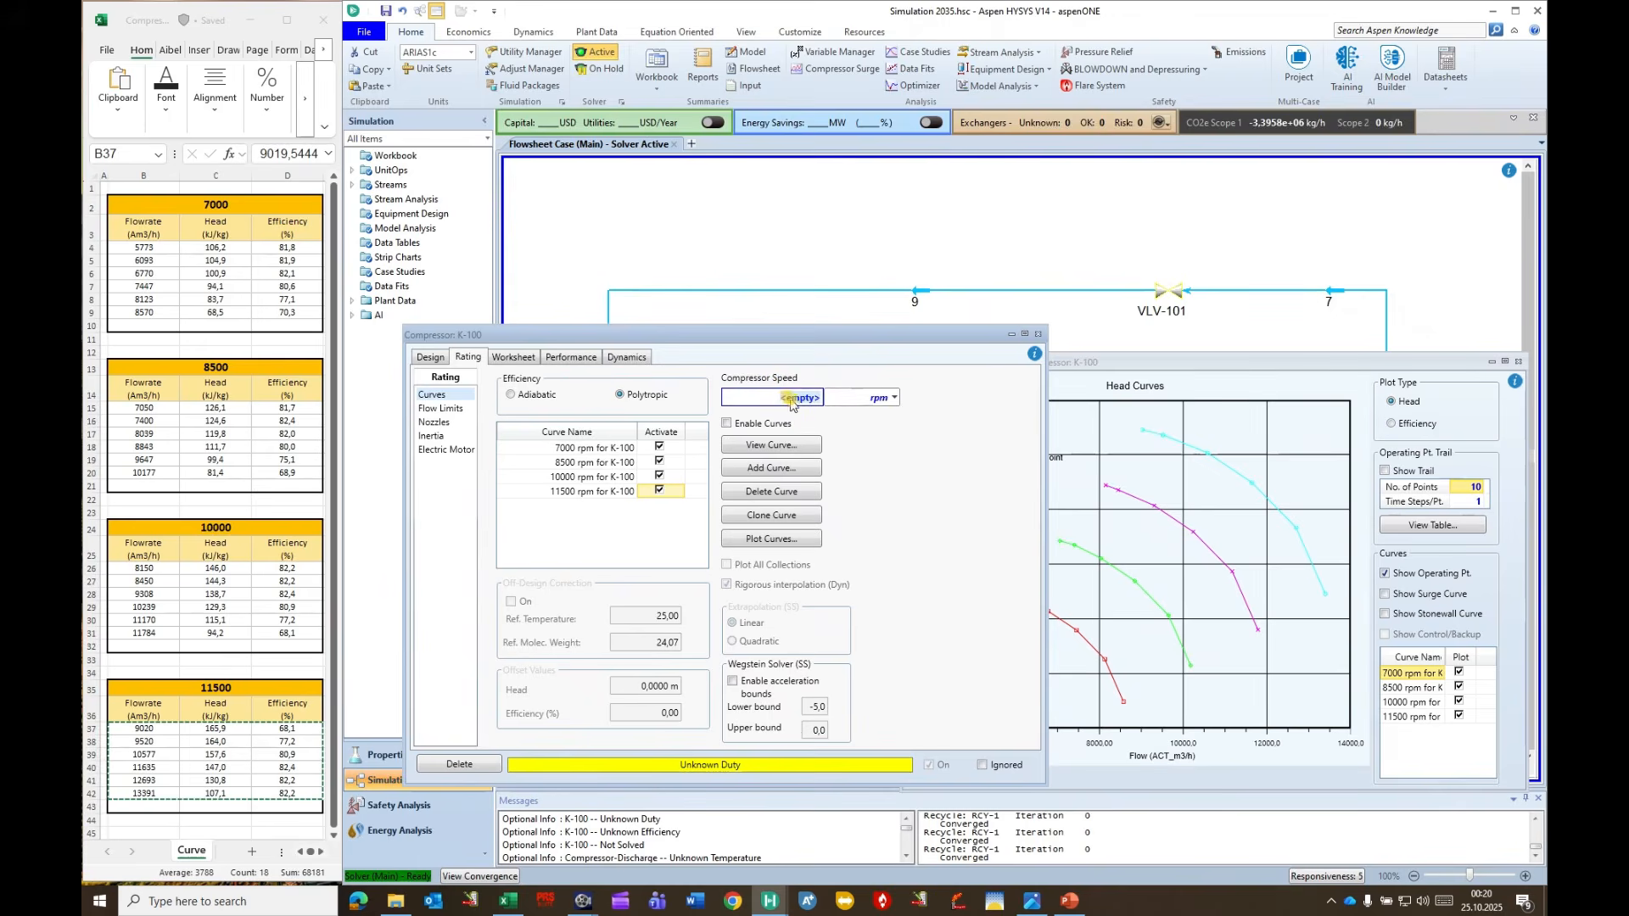
left_click(843, 437)
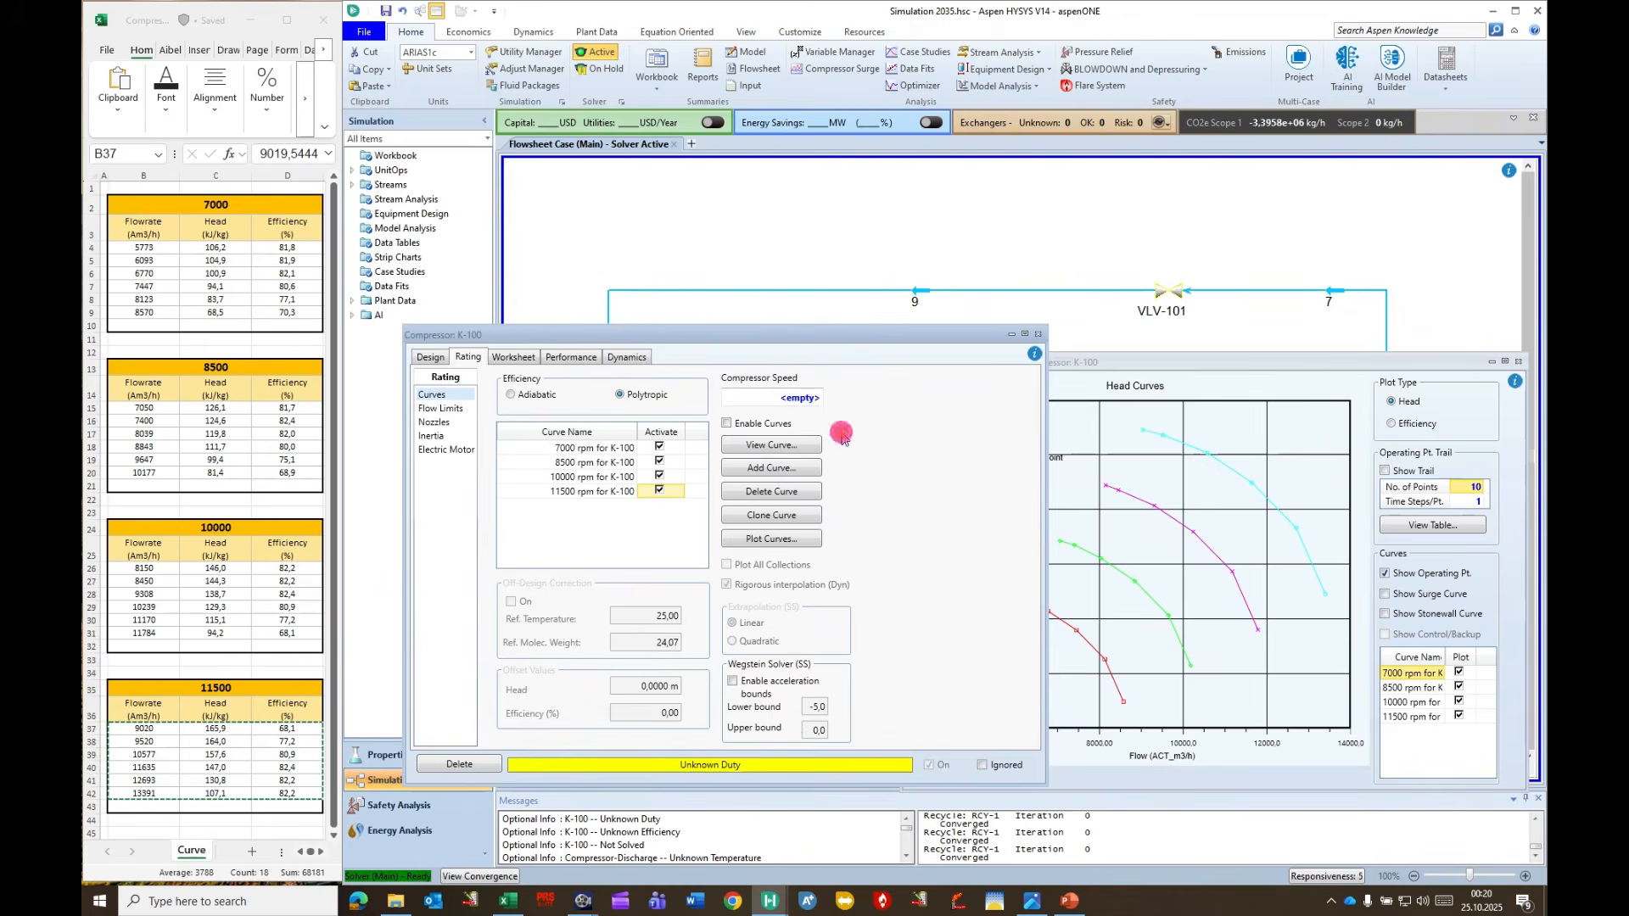
left_click(728, 424)
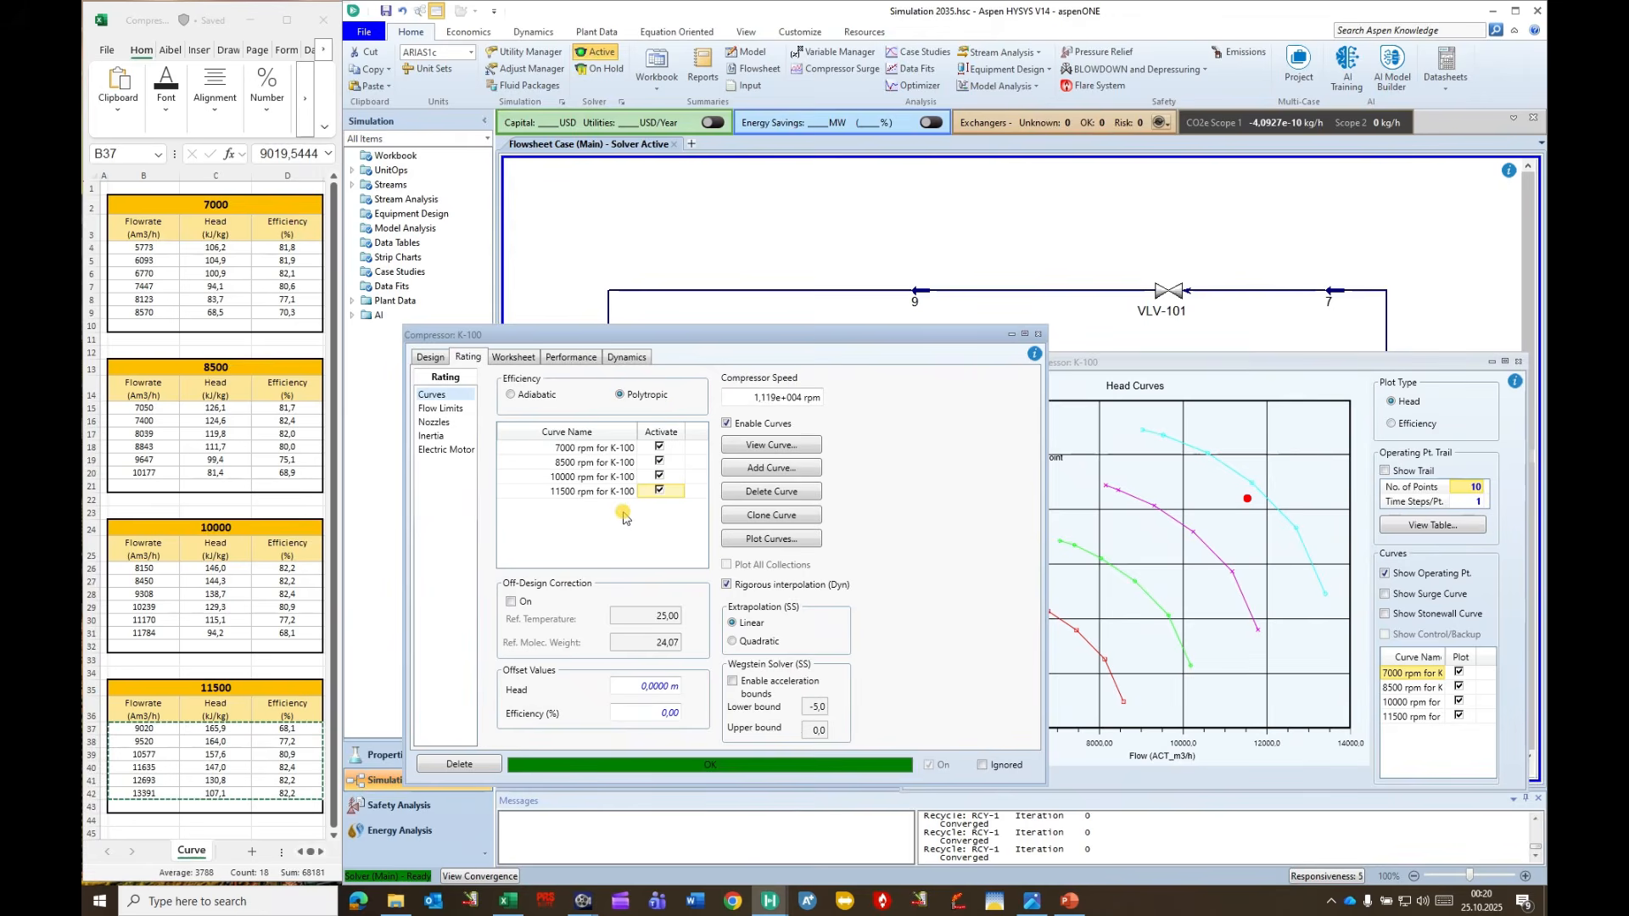
mouse_move(1245, 519)
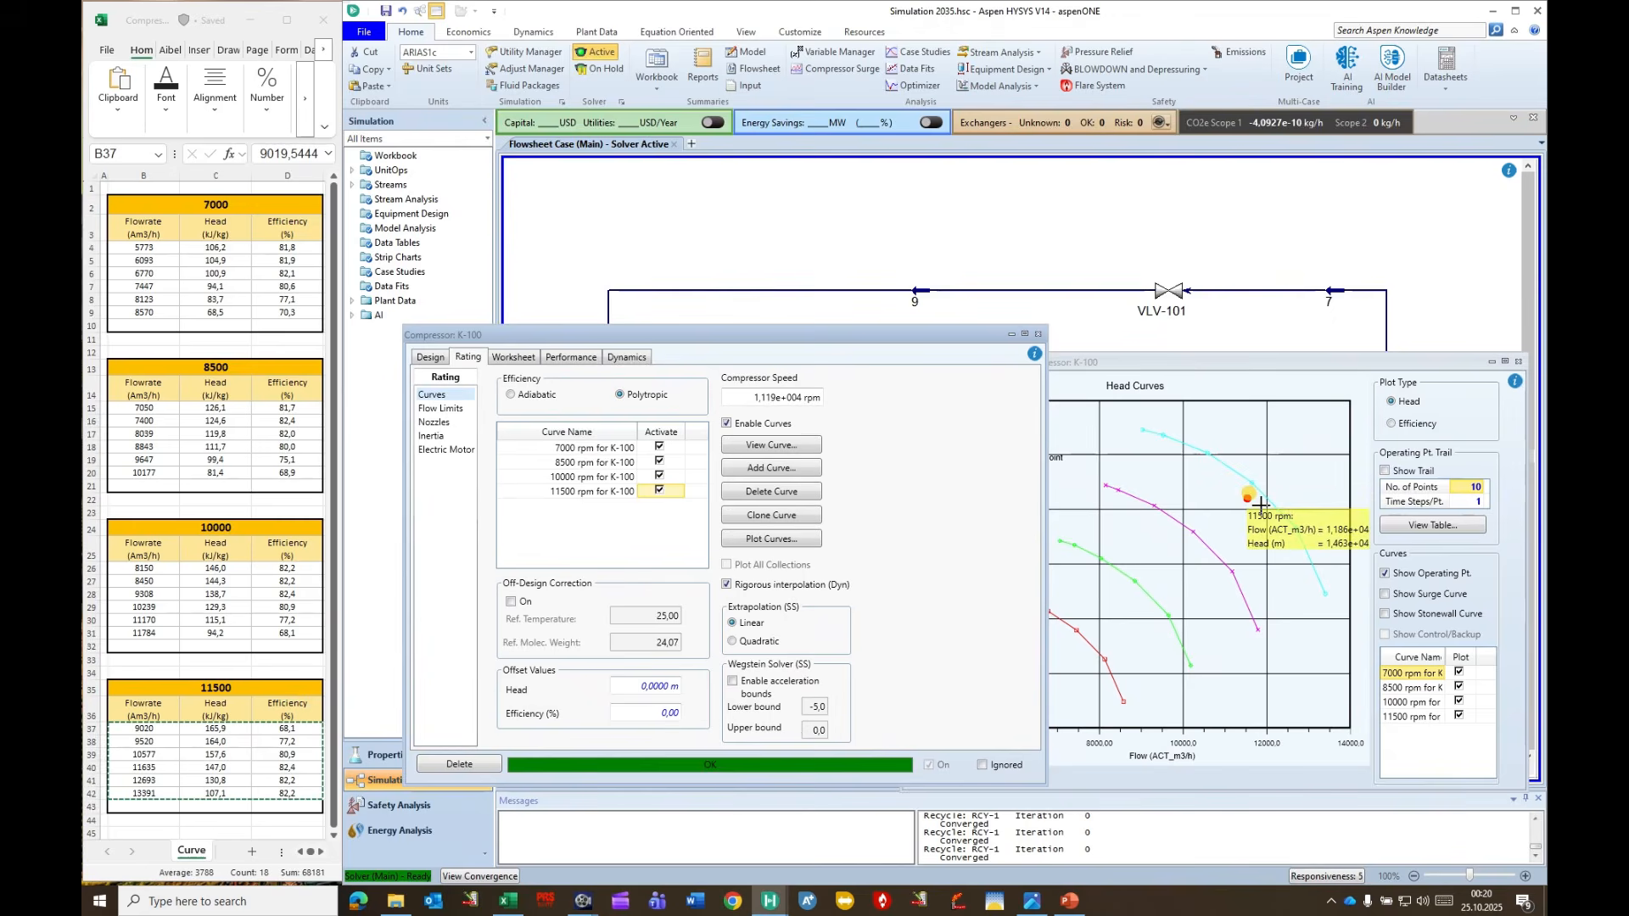
Clear the pressure specification of the Compressor-Discharge stream, keeping the compressor's curve settings in view alongside it.
left_click_drag(1209, 366, 357, 341)
left_click_drag(773, 338, 641, 86)
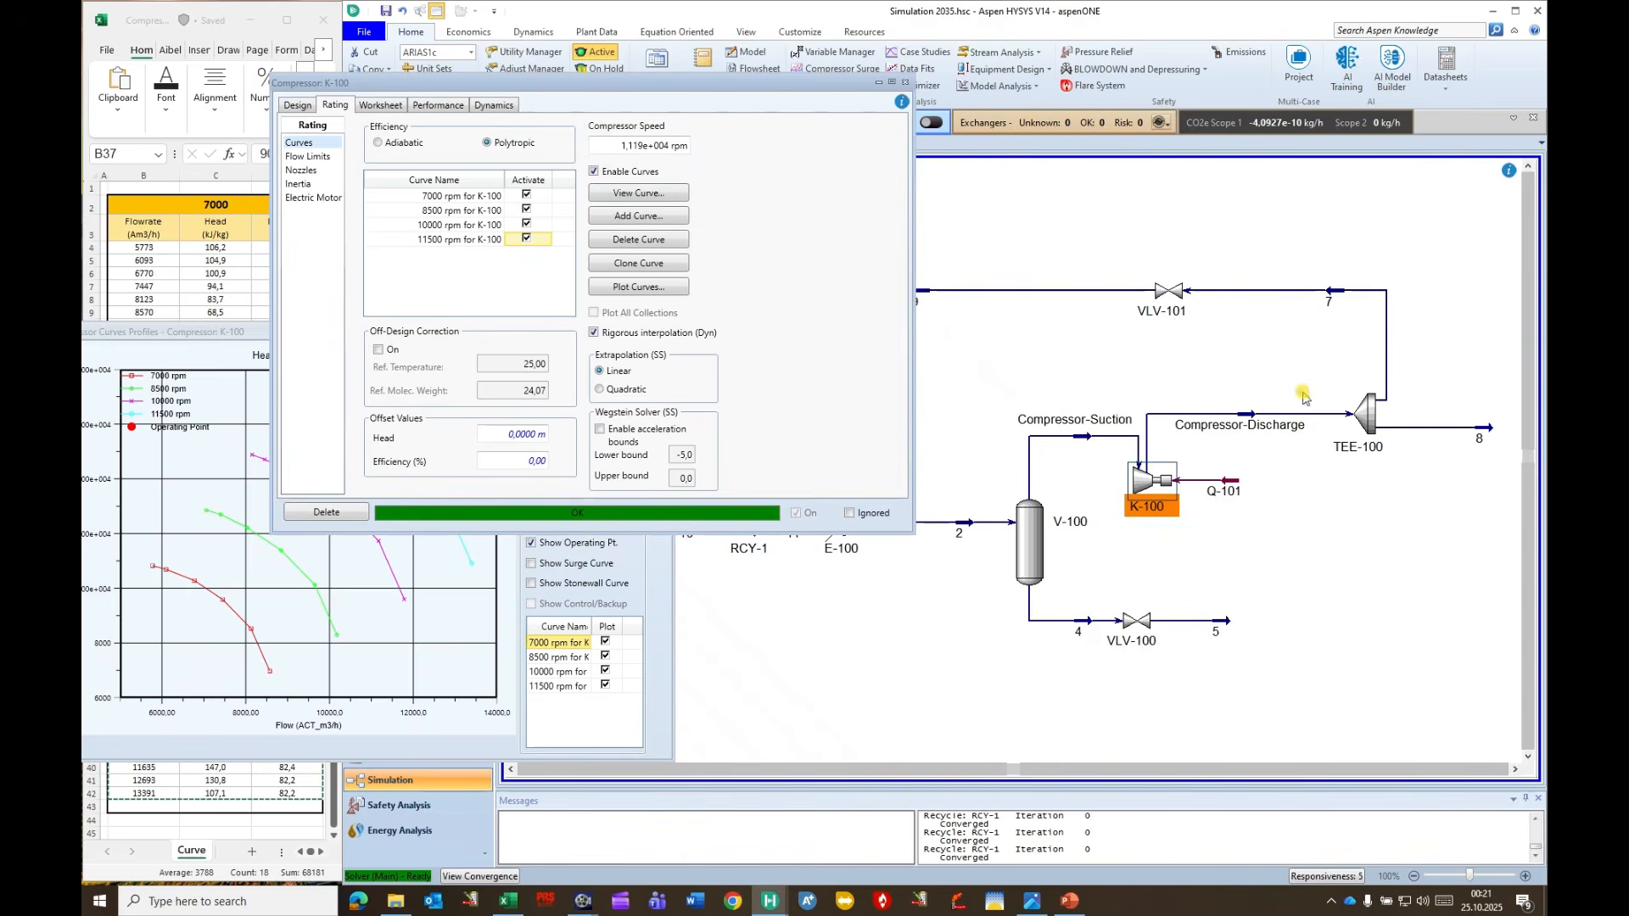
double_click(1248, 416)
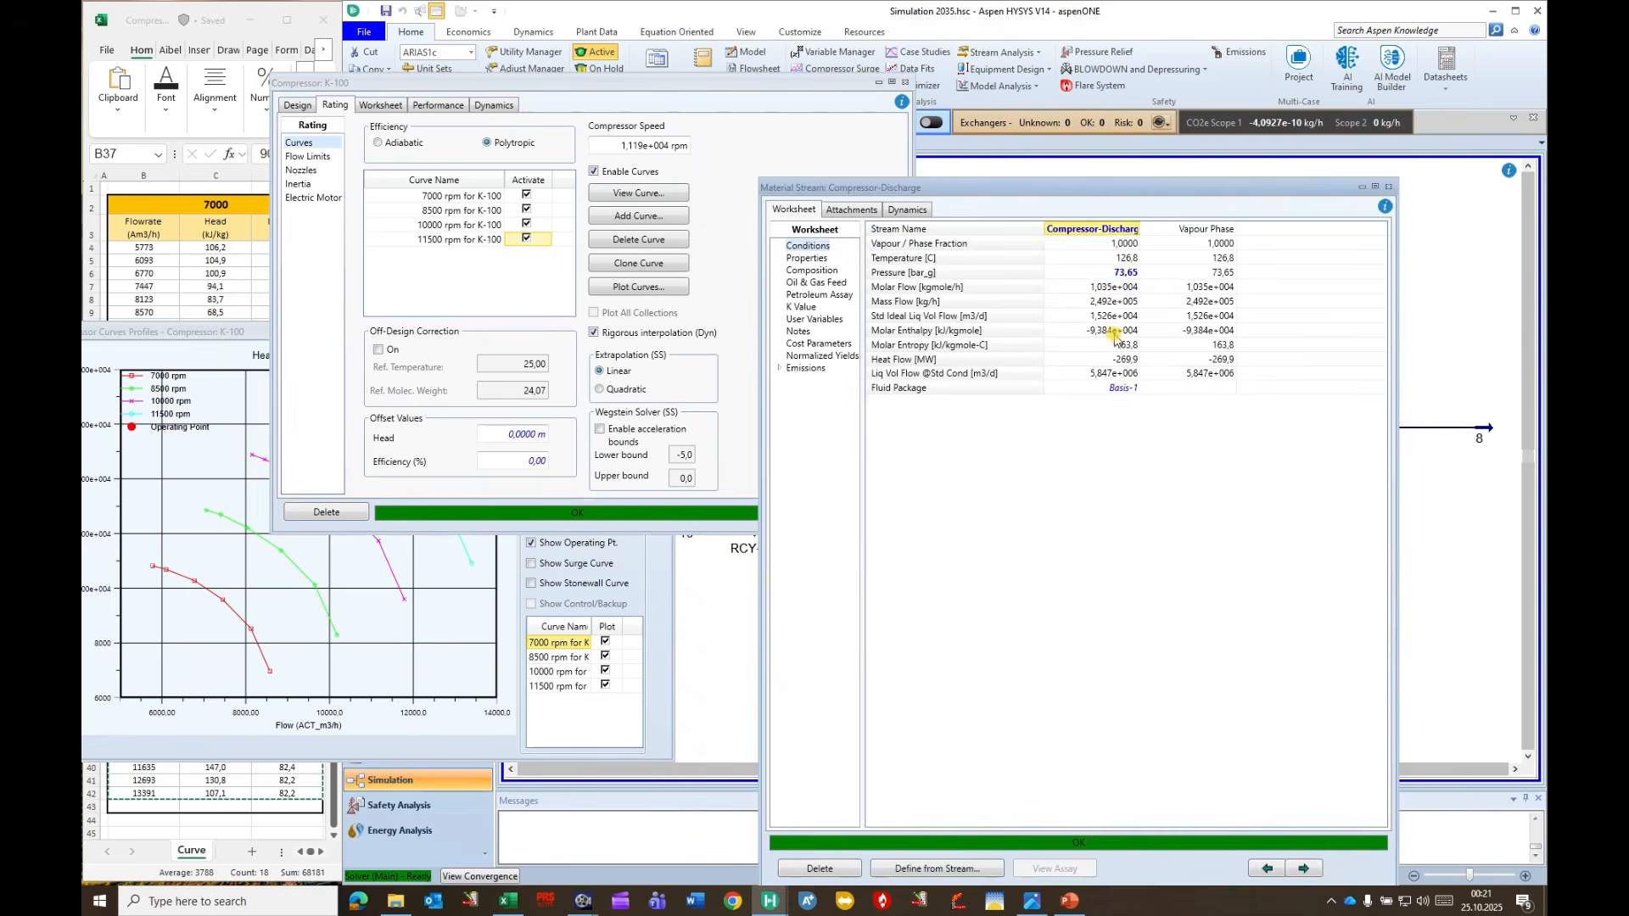
left_click(1131, 276)
key("Delete")
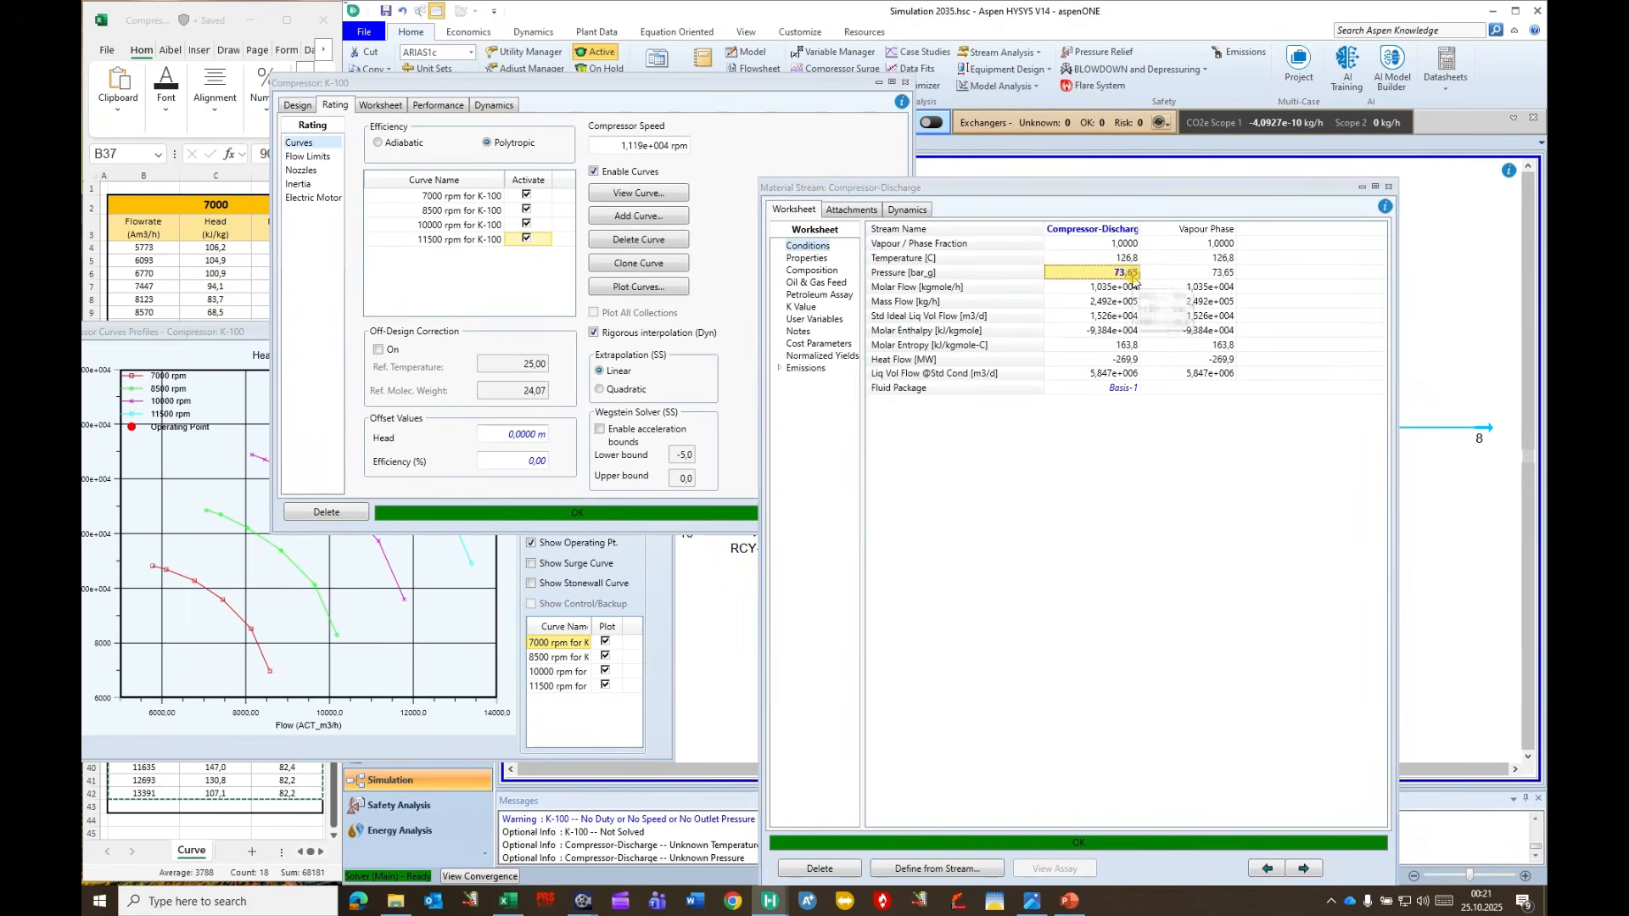
left_click_drag(1116, 203, 1279, 207)
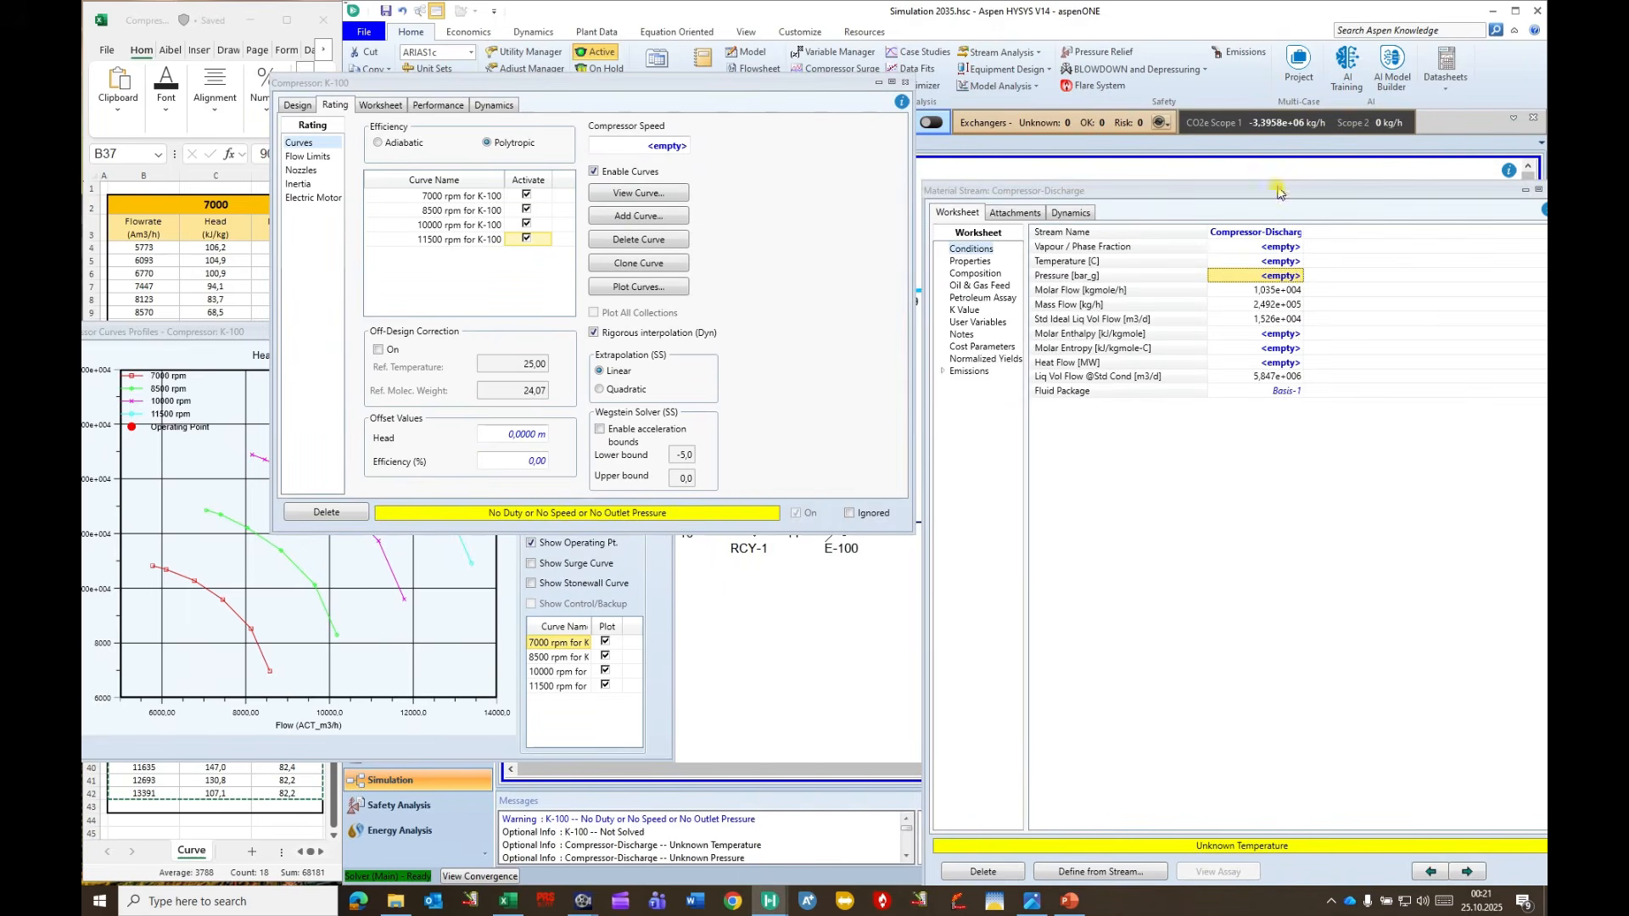
Set the compressor speed of K-100 to 11500 rpm.
left_click(650, 144)
type("11500")
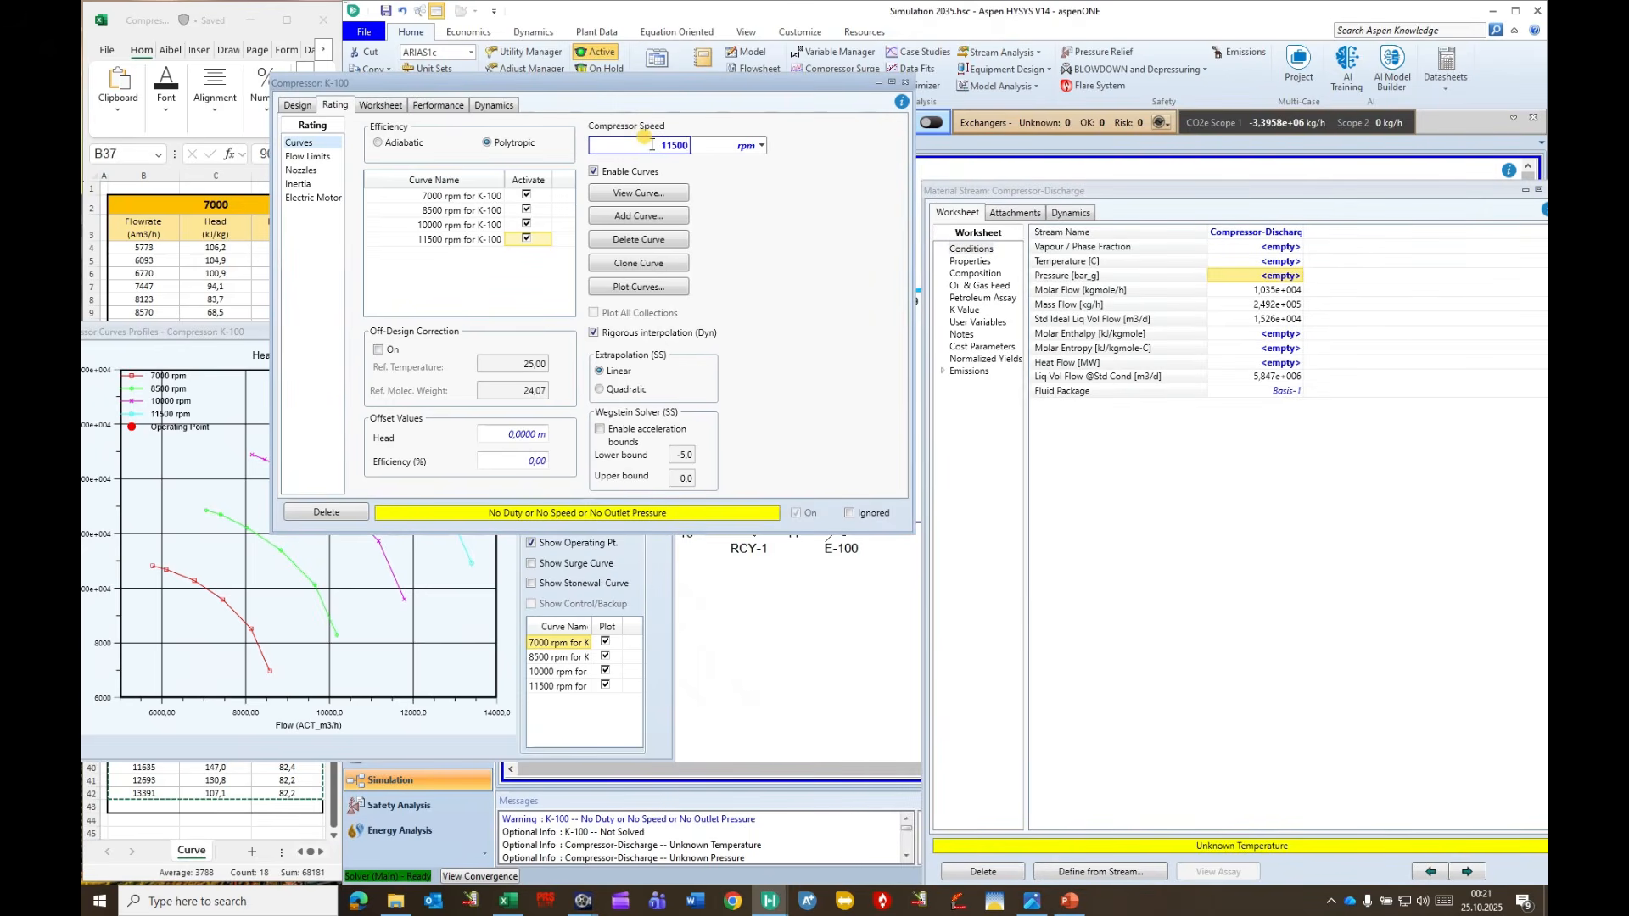
key("Return")
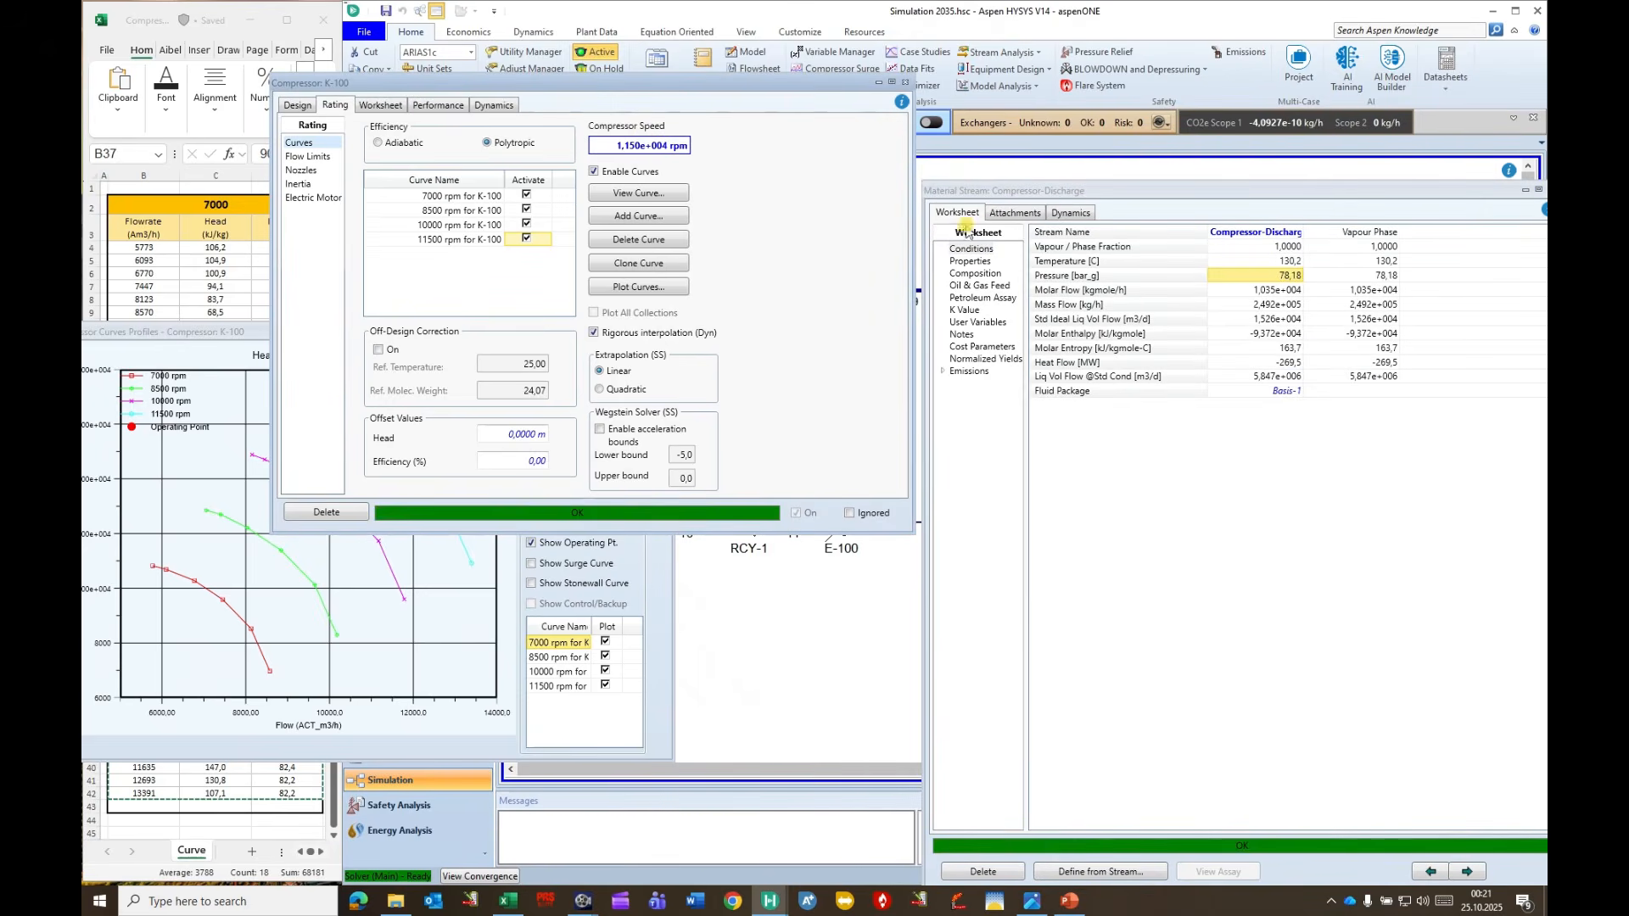
mouse_move(1282, 283)
Close the Compressor-Discharge and K-100 windows and bring the head curves plot fully into view.
left_click_drag(1128, 197, 882, 119)
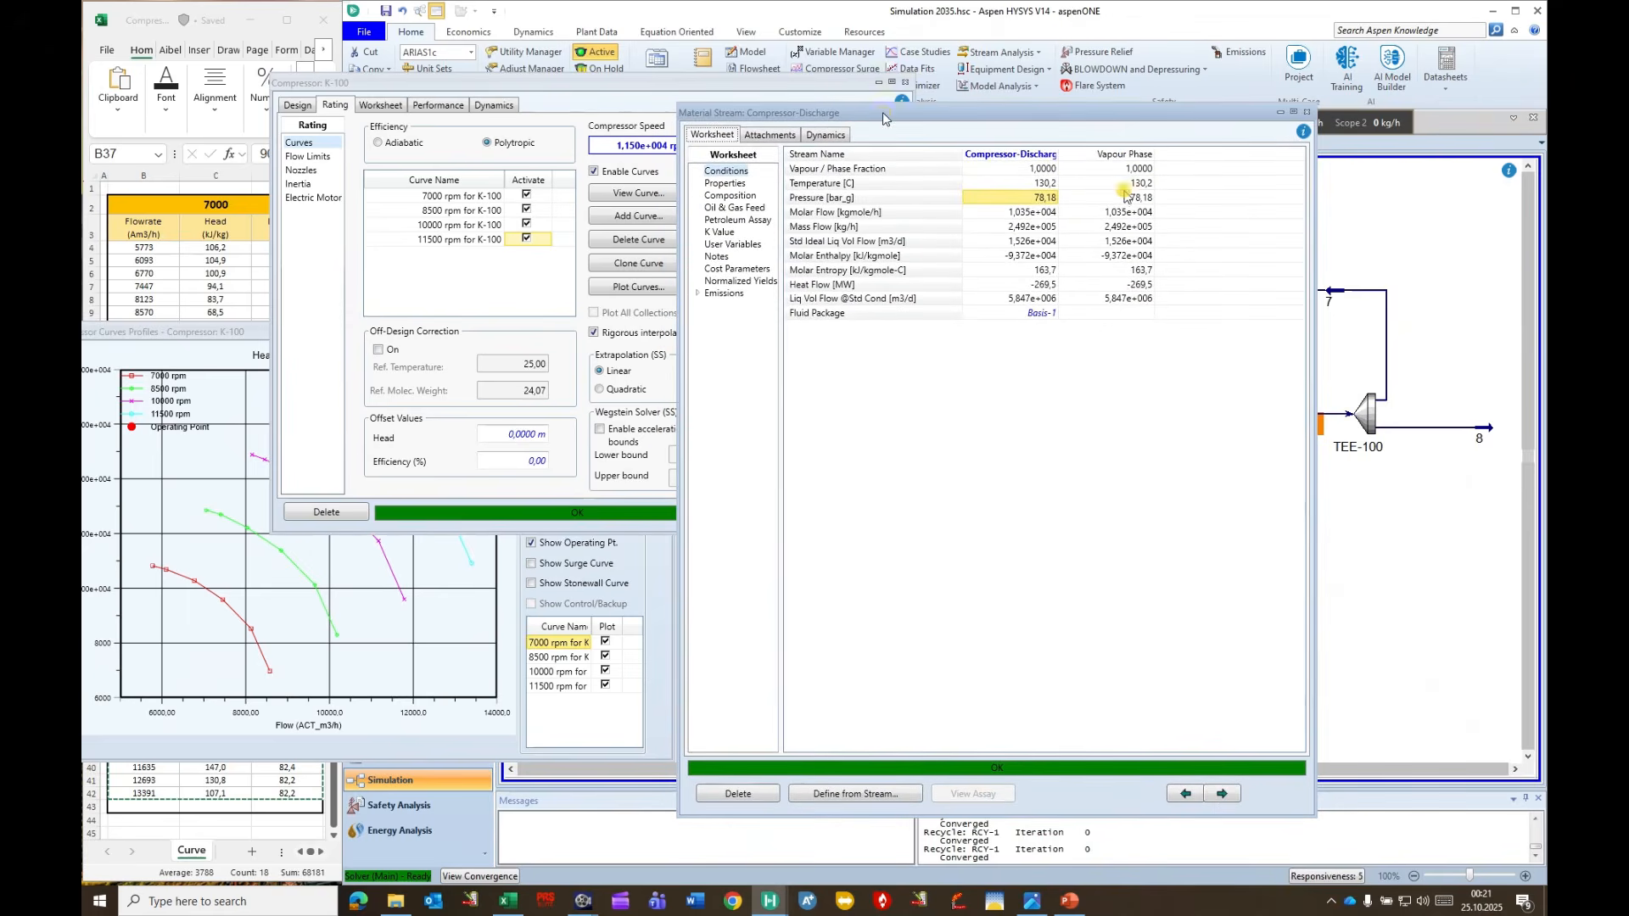
left_click(1309, 113)
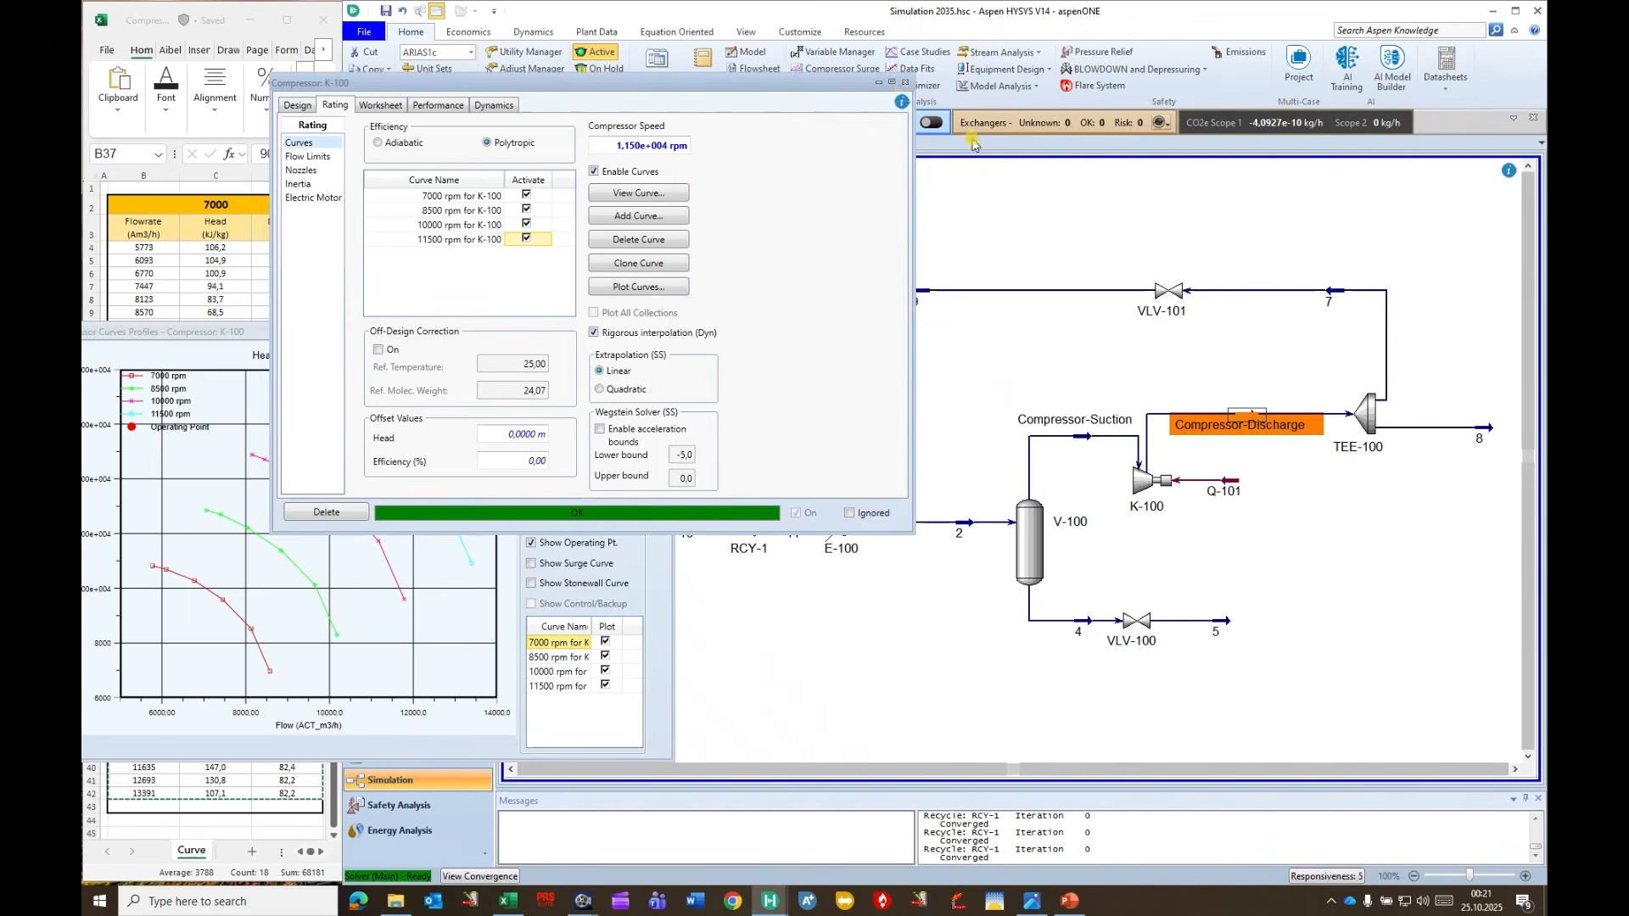
left_click(904, 85)
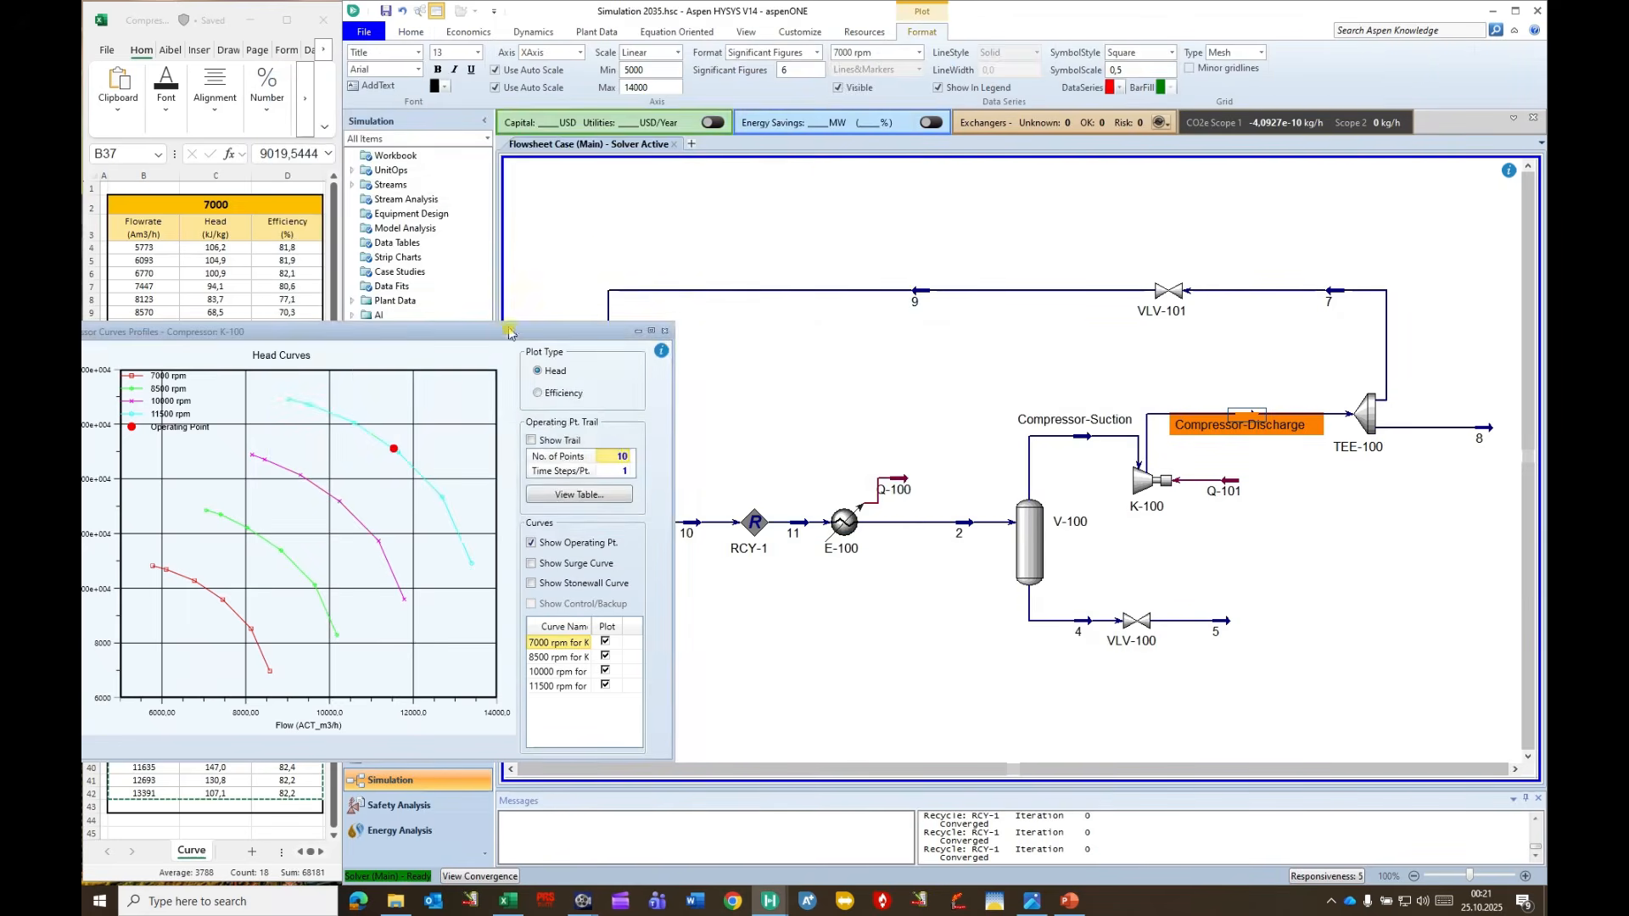
left_click_drag(490, 339, 639, 257)
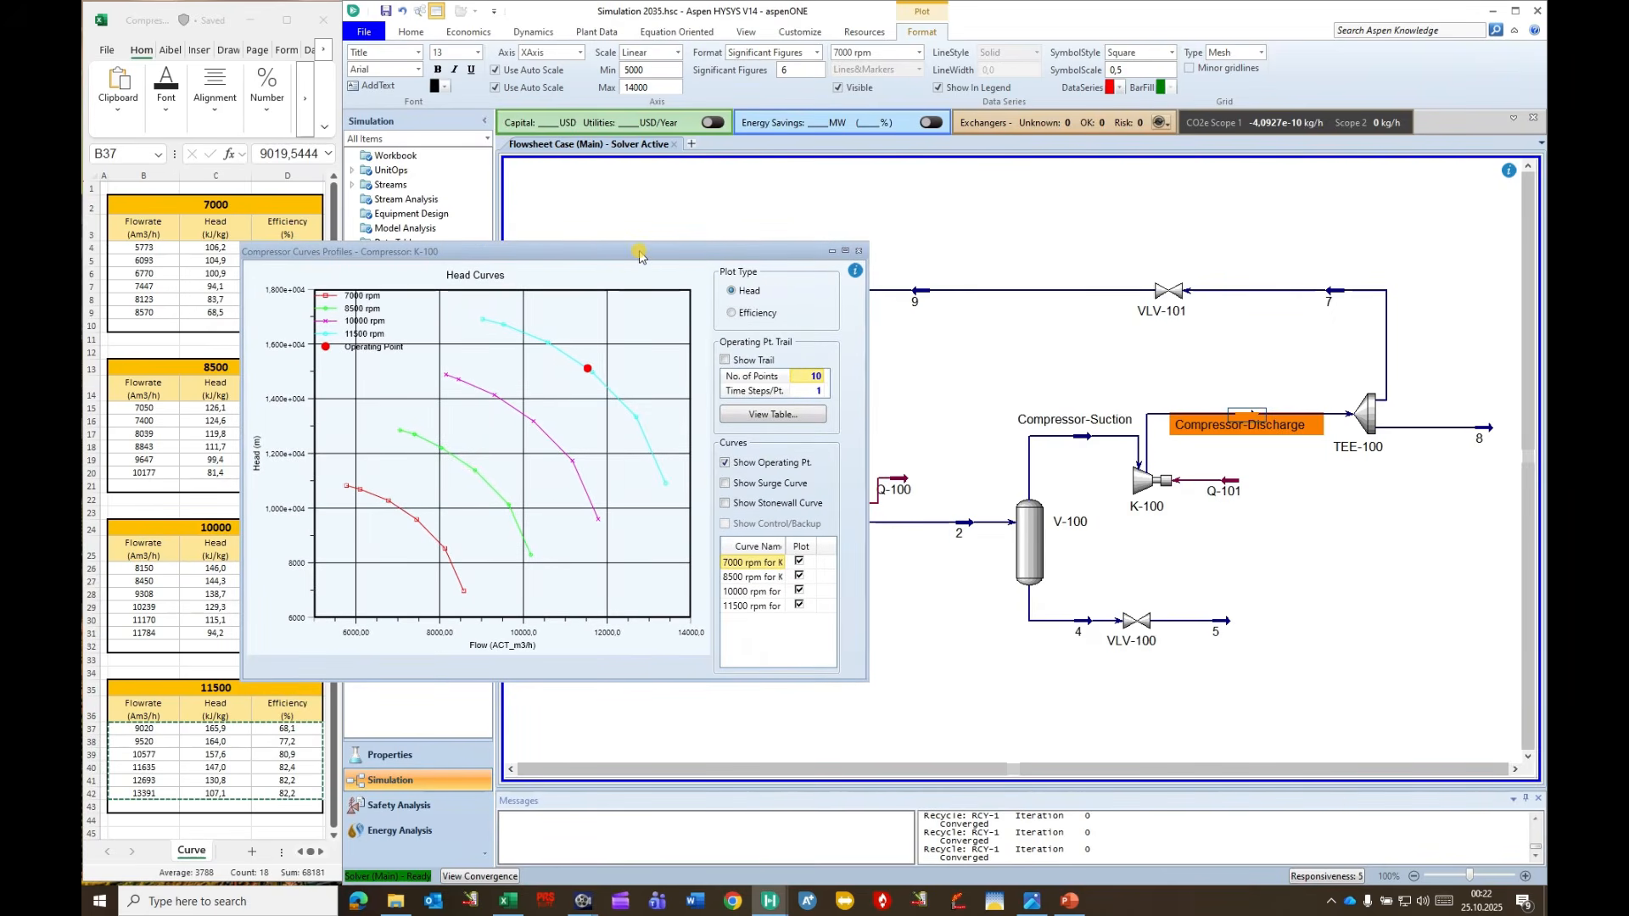